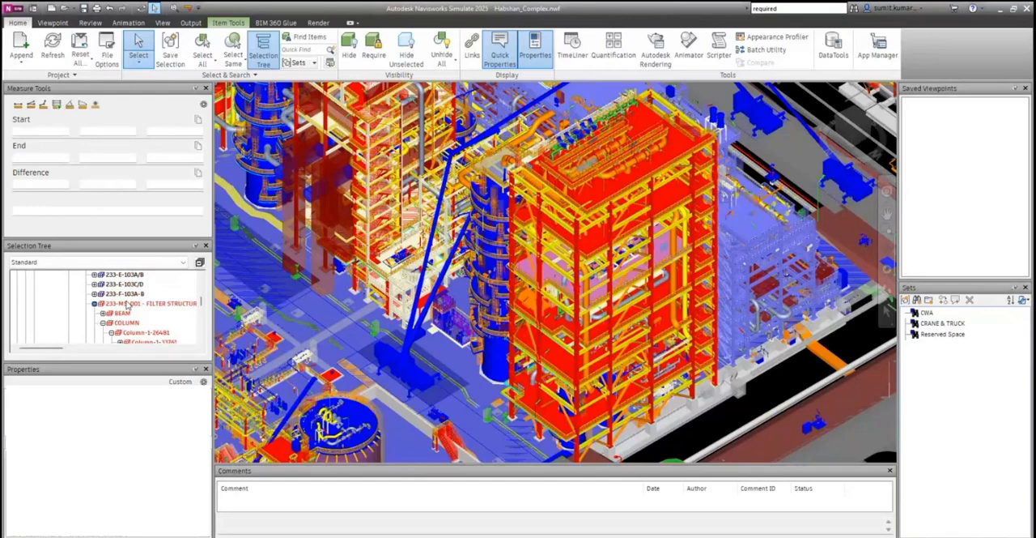
Isolate 233-MS-001 - FILTER STRUCTURE in the plant model by hiding all unselected items, and clear the selection.
left_click(128, 304)
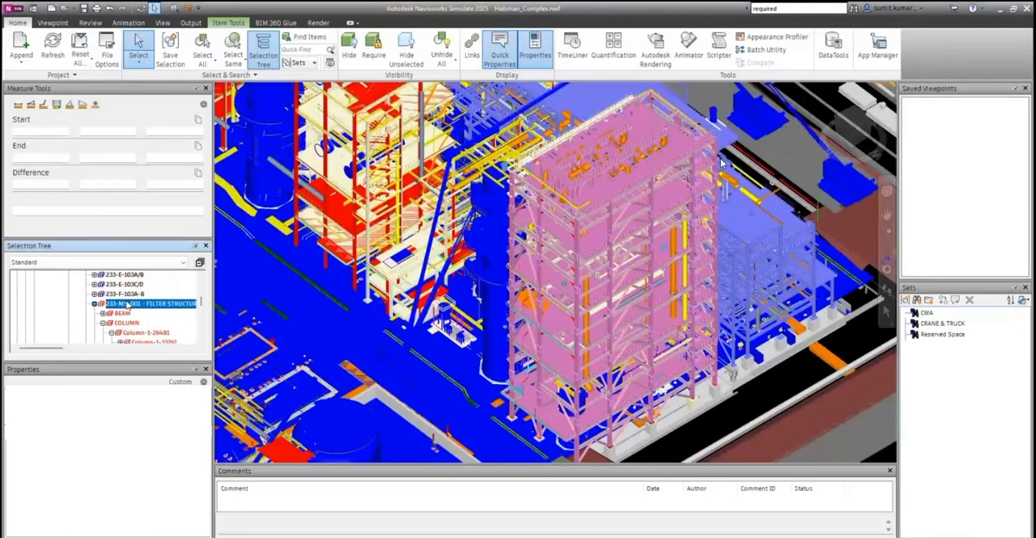
right_click(147, 305)
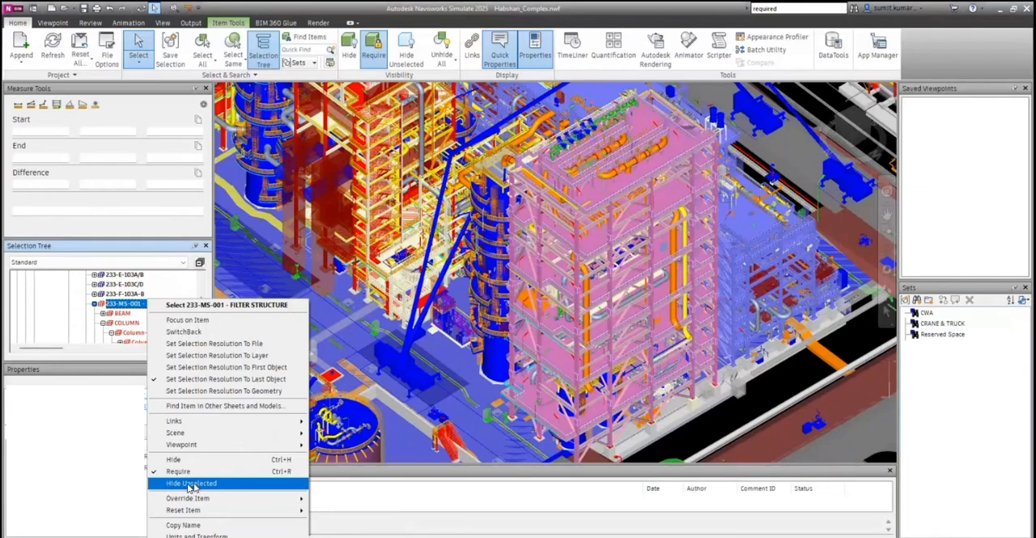
left_click(215, 484)
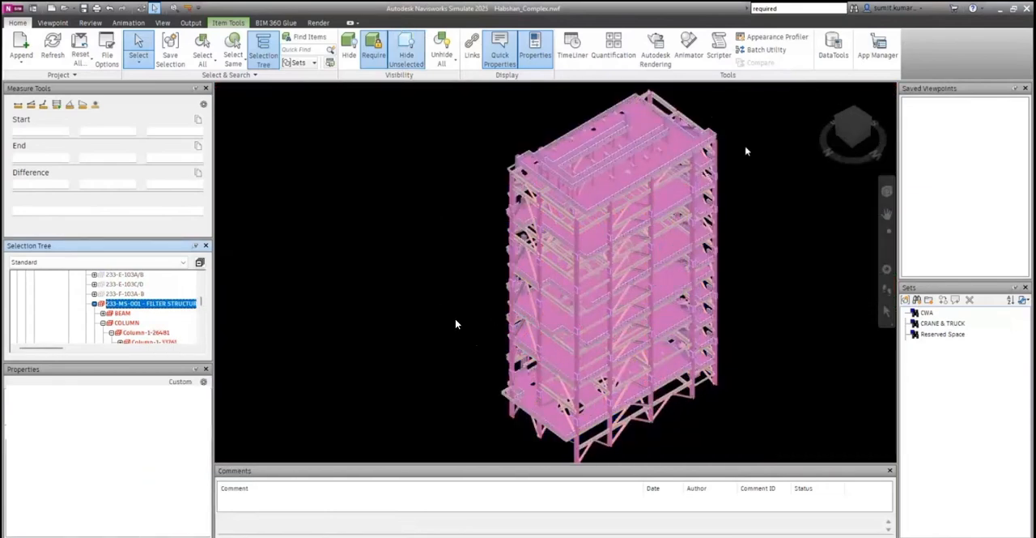
left_click(754, 275)
middle_click_drag(753, 262, 713, 253)
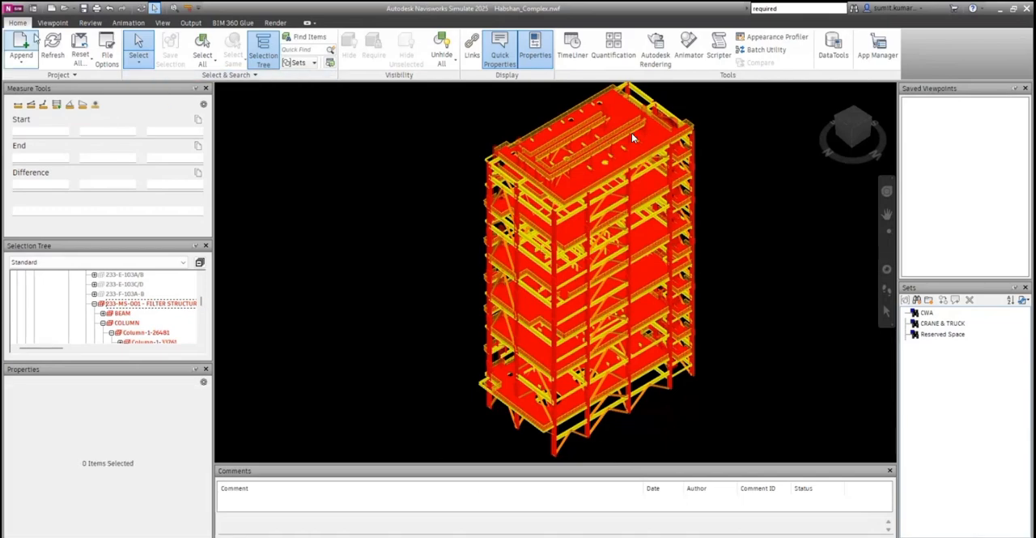
Export the isolated structure as an FBX file named filter in the NAVIS folder, keeping the default FBX options.
left_click(13, 9)
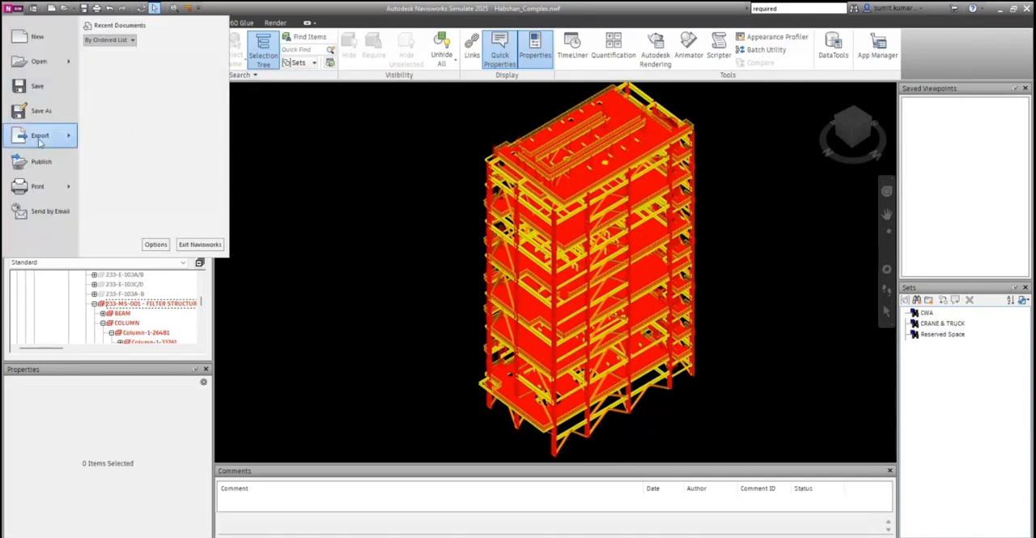
mouse_move(63, 137)
left_click(128, 87)
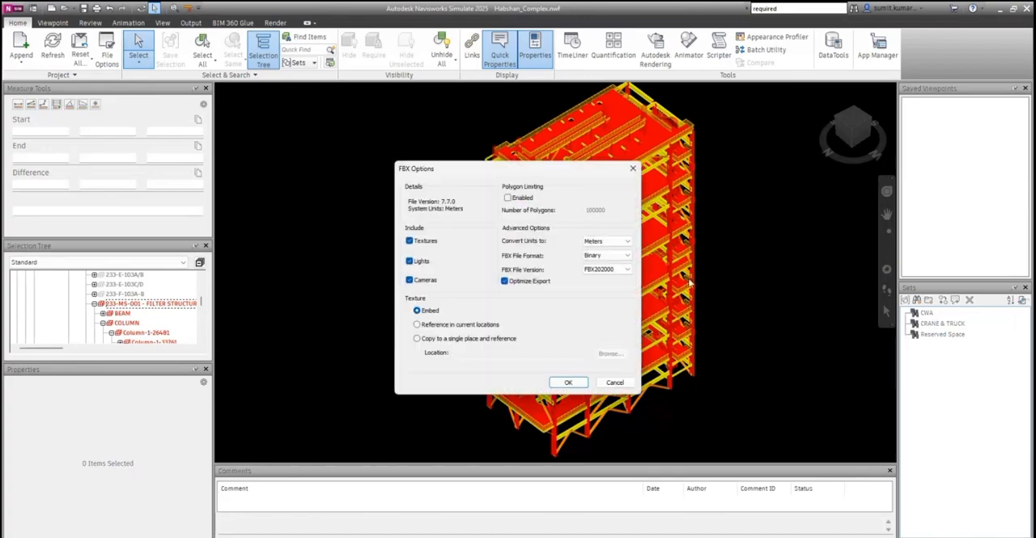
left_click(568, 382)
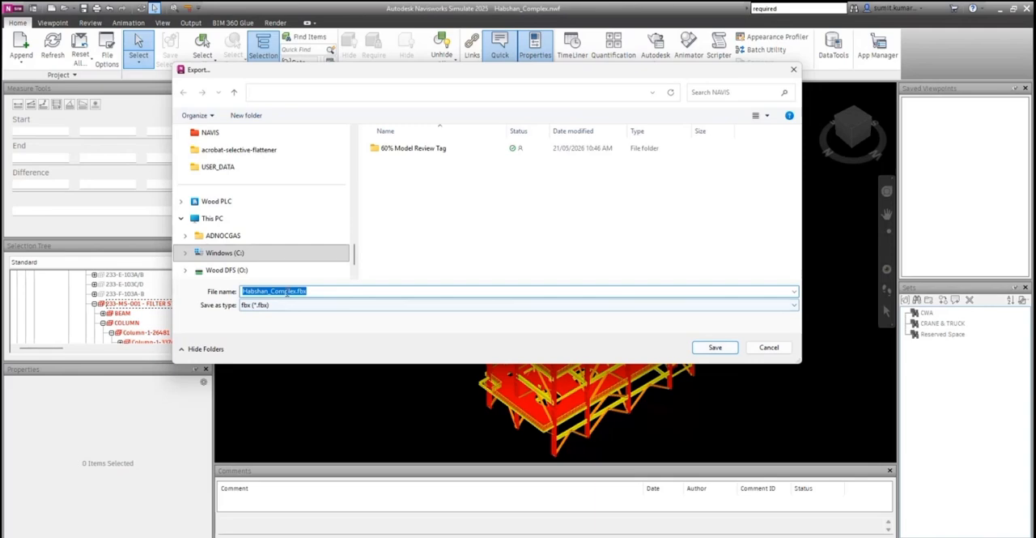
left_click(297, 291)
left_click_drag(296, 291, 222, 286)
type("filter")
key("Return")
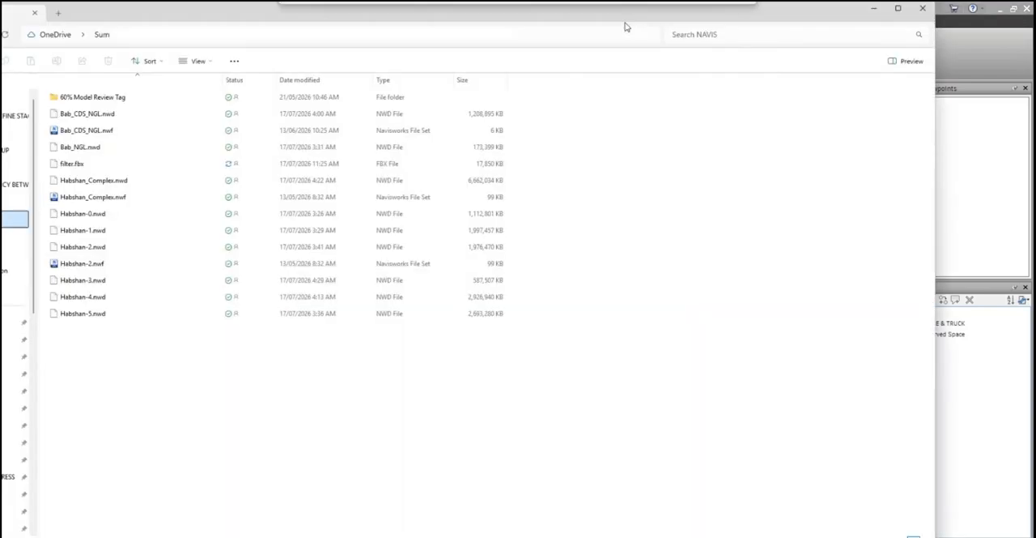
Switch to File Explorer and open filter.fbx from the NAVIS folder with MicroStation 2023, just once.
left_click_drag(626, 27, 839, 2)
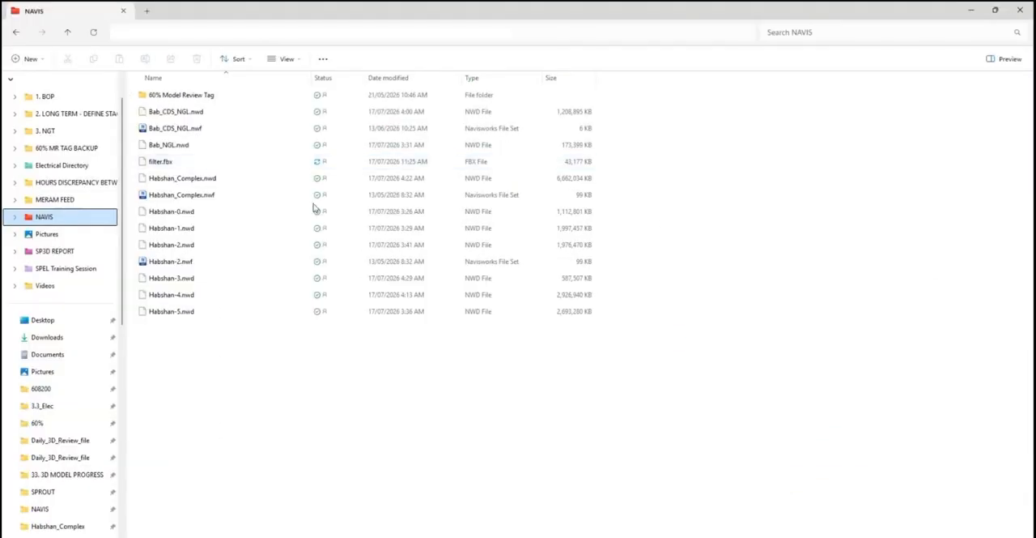
left_click(164, 168)
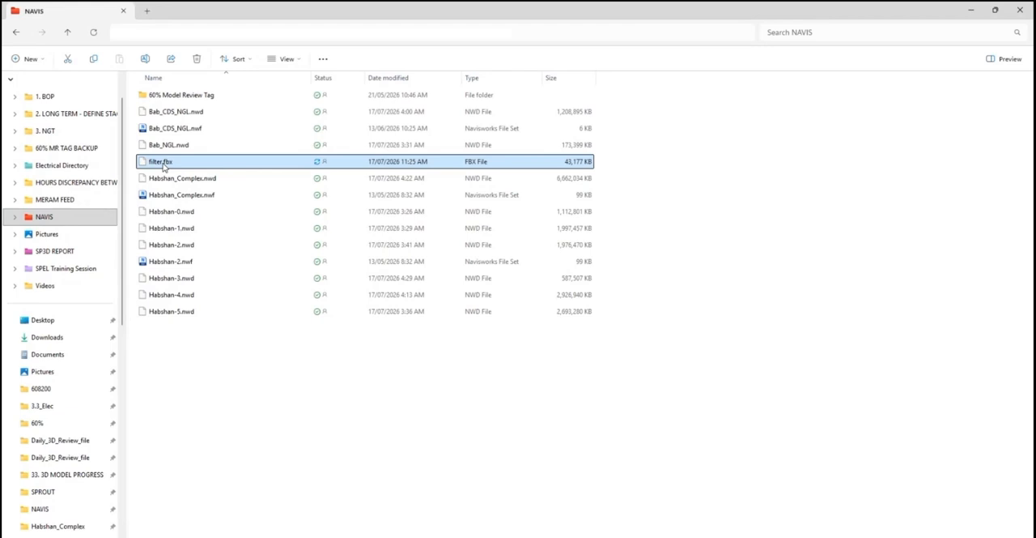
double_click(164, 167)
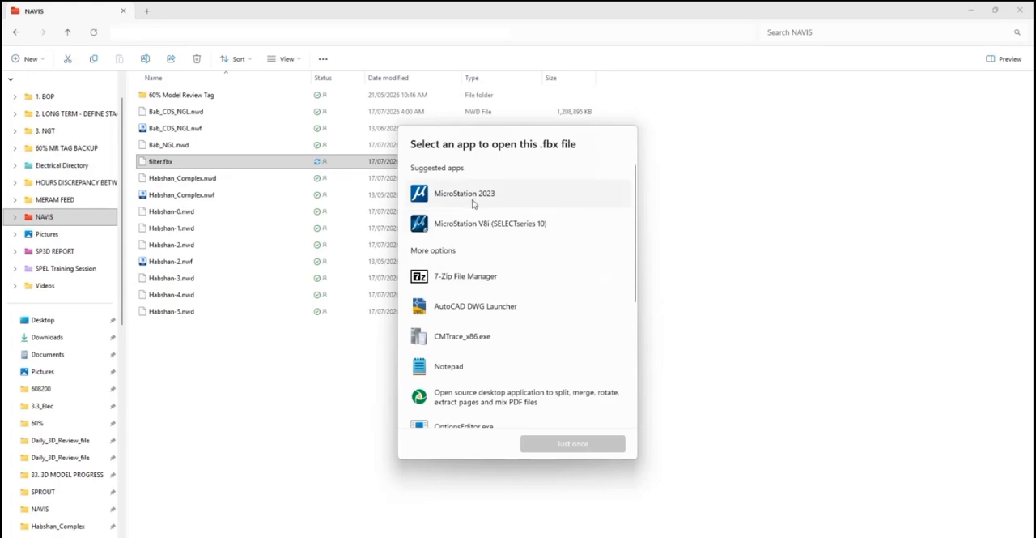
left_click(474, 201)
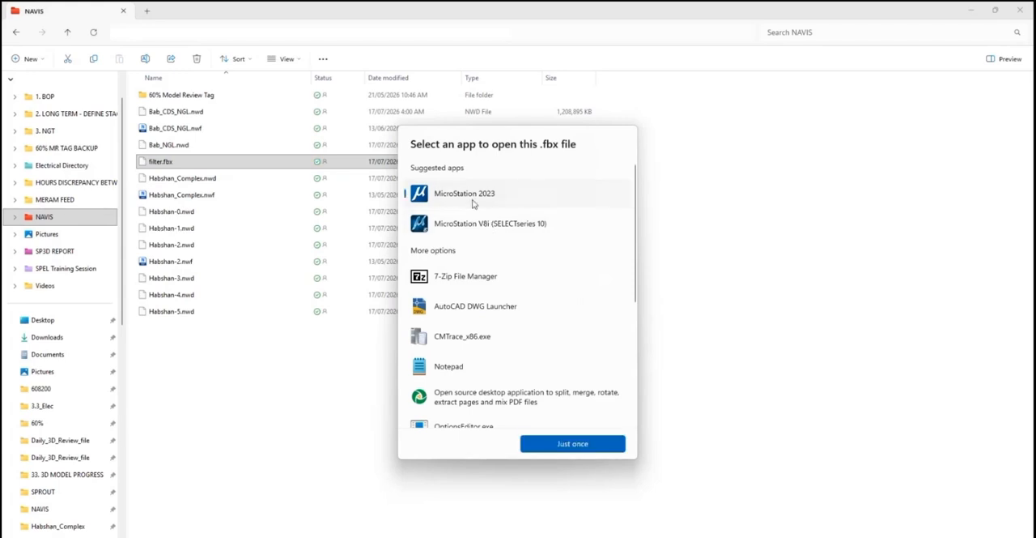
left_click(567, 445)
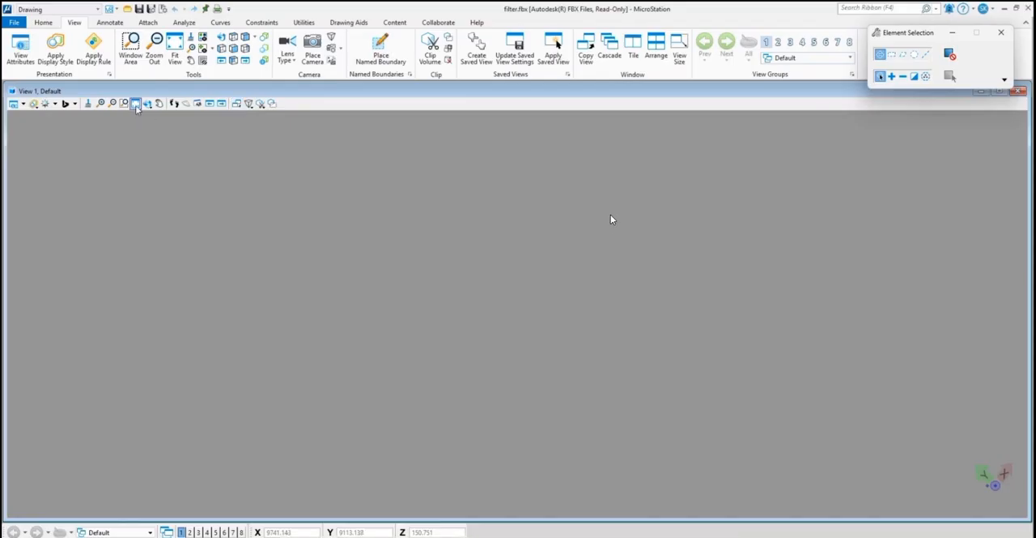
Fit the whole structure in View 1, check it in isometric orientation, and set the view to Left.
left_click(136, 104)
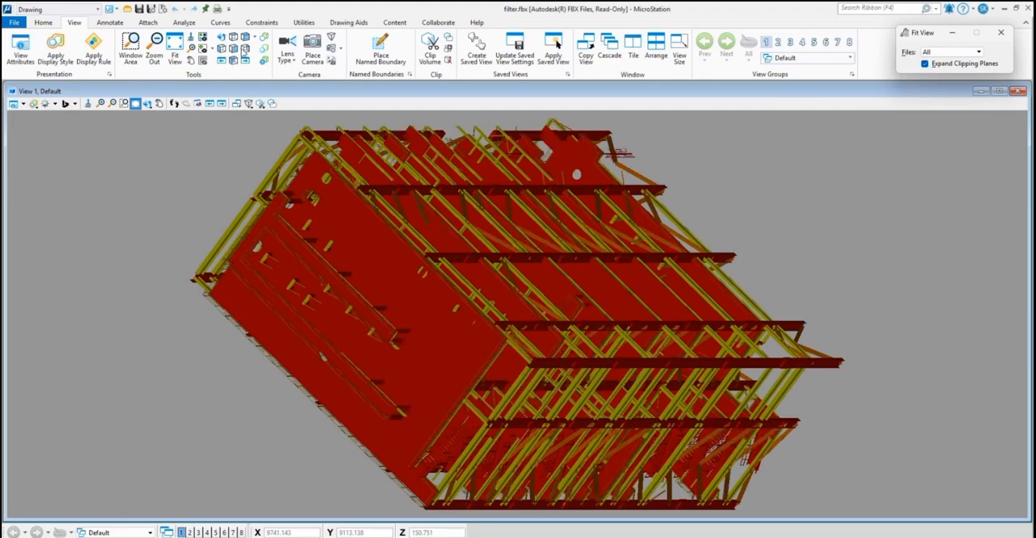
left_click(245, 38)
scroll(526, 281, "down", 9)
scroll(532, 283, "up", 3)
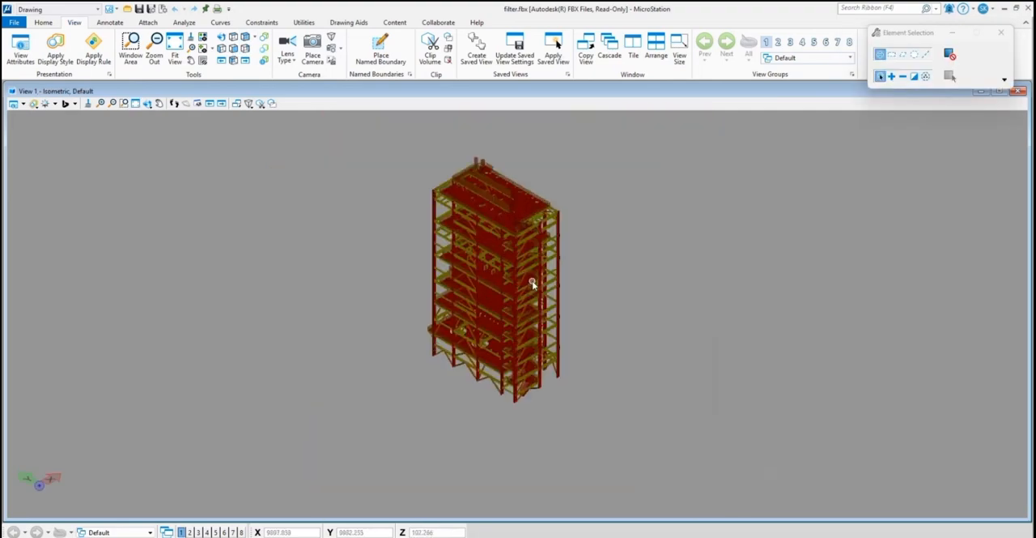
scroll(534, 288, "up", 3)
scroll(538, 297, "down", 3)
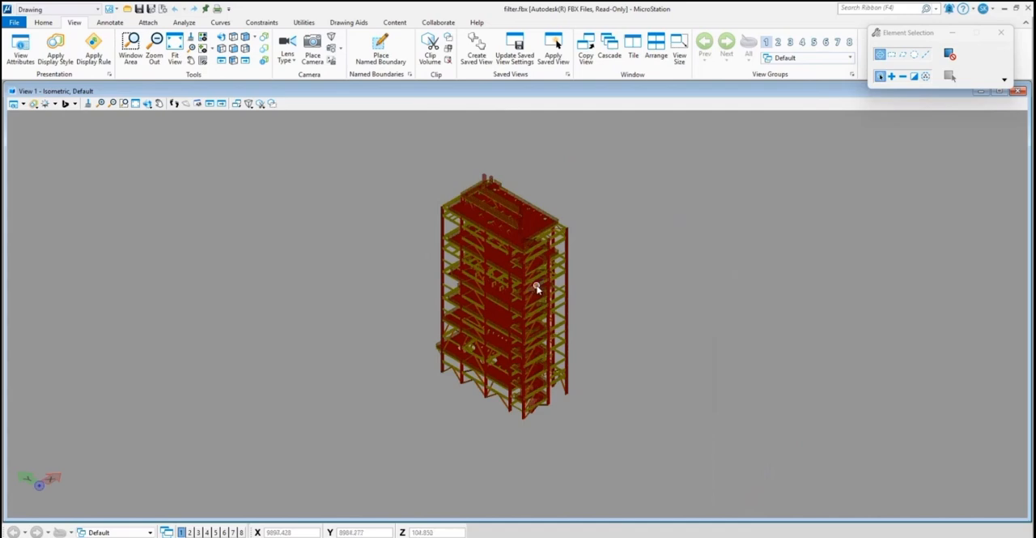
scroll(539, 287, "up", 3)
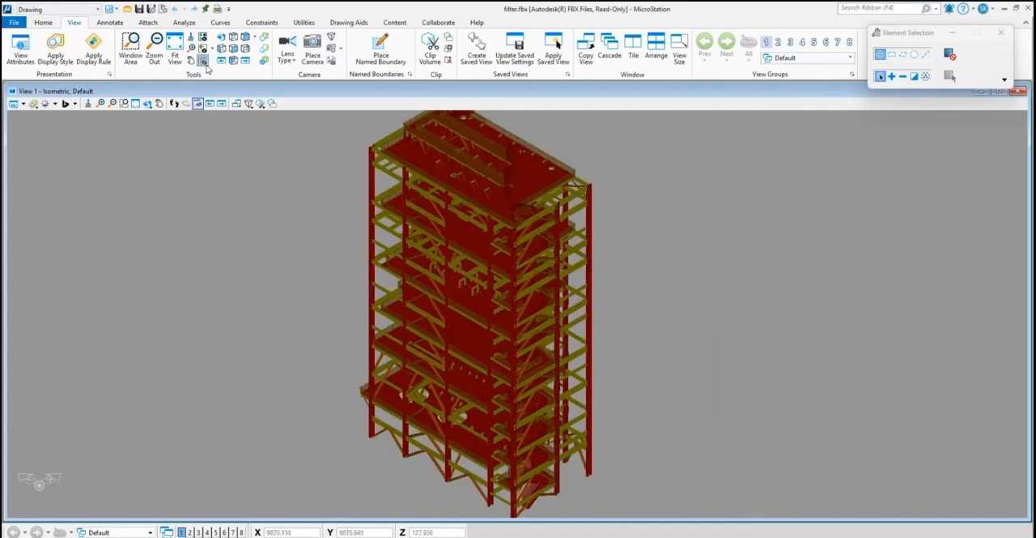
left_click(221, 49)
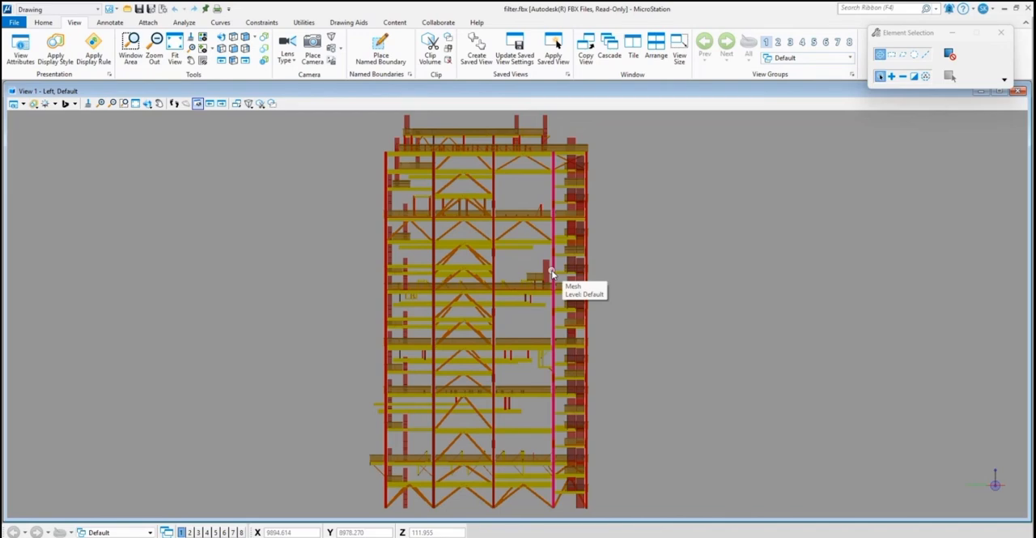
Set up a Visible Edges (*.hln) export with Remove Smooth Edges enabled and a 2D file as output.
left_click(15, 24)
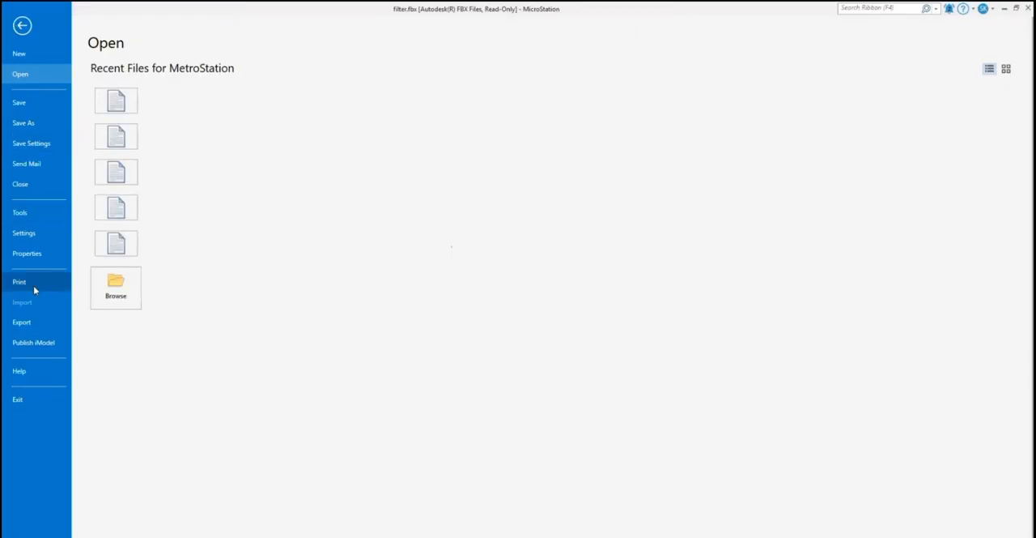
left_click(28, 323)
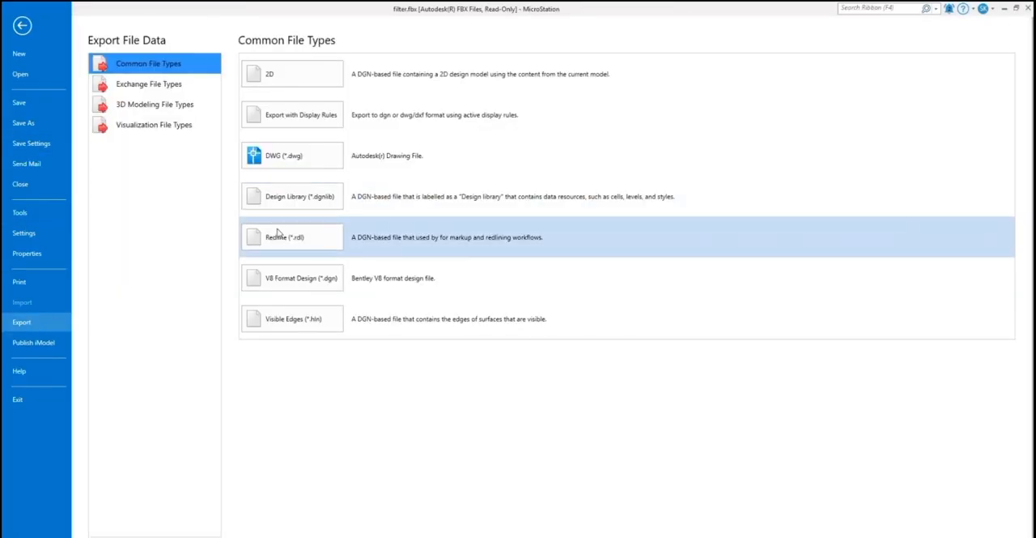
left_click(290, 317)
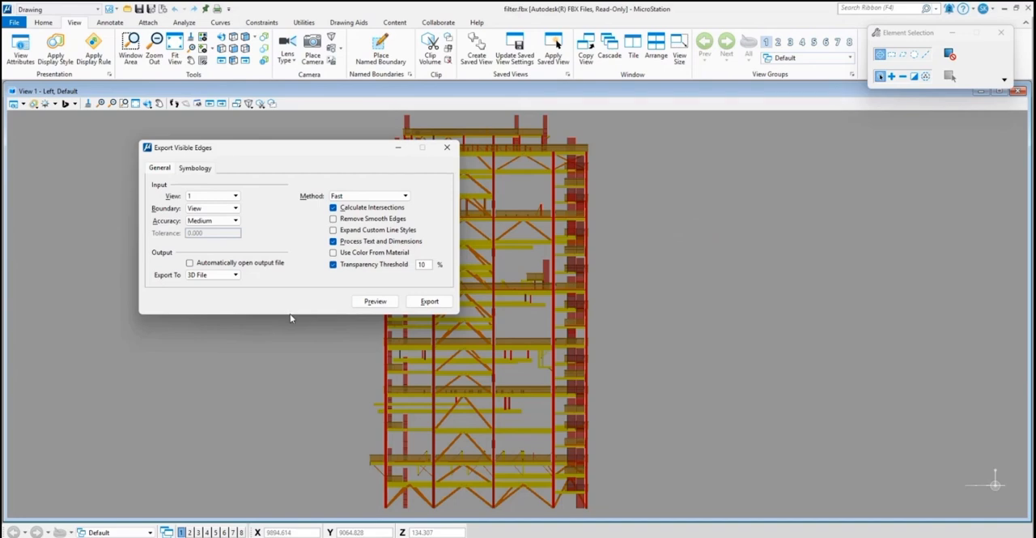
left_click(333, 219)
left_click(215, 275)
left_click(215, 264)
Export the visible edges of the side view under the file name filter_sideview.hln.
left_click(428, 301)
left_click(188, 252)
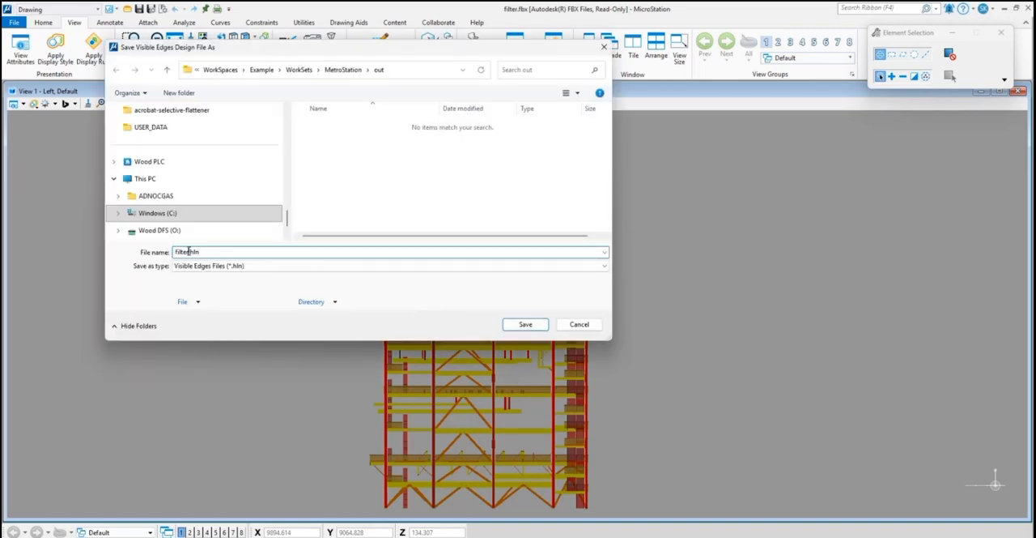
type("_sideview")
key("Return")
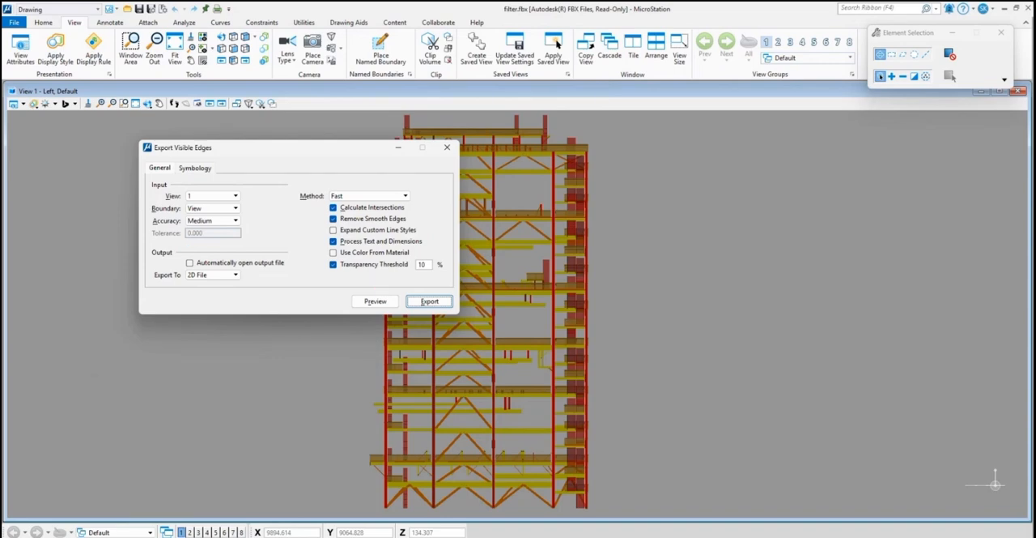
Bring filter_sideview.hln from the MetroStation out folder into the NAVIS folder, and close the visible edges export without saving again.
left_click(548, 489)
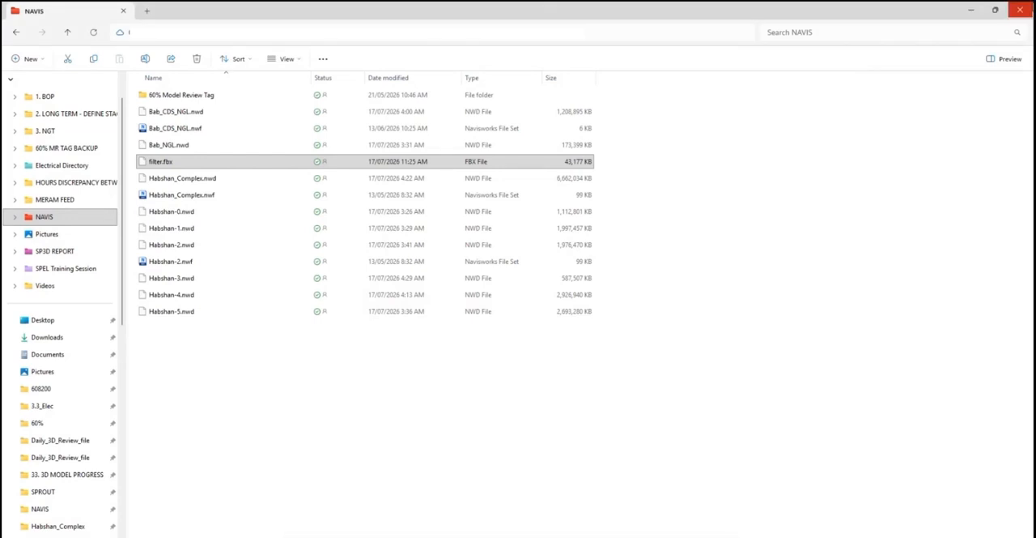
left_click(971, 10)
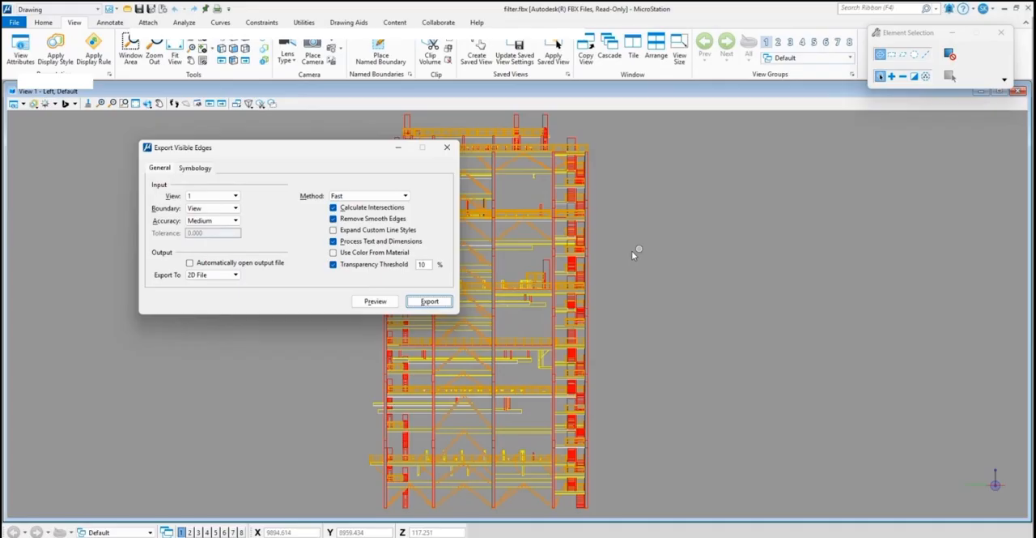
left_click(428, 301)
left_click(327, 128)
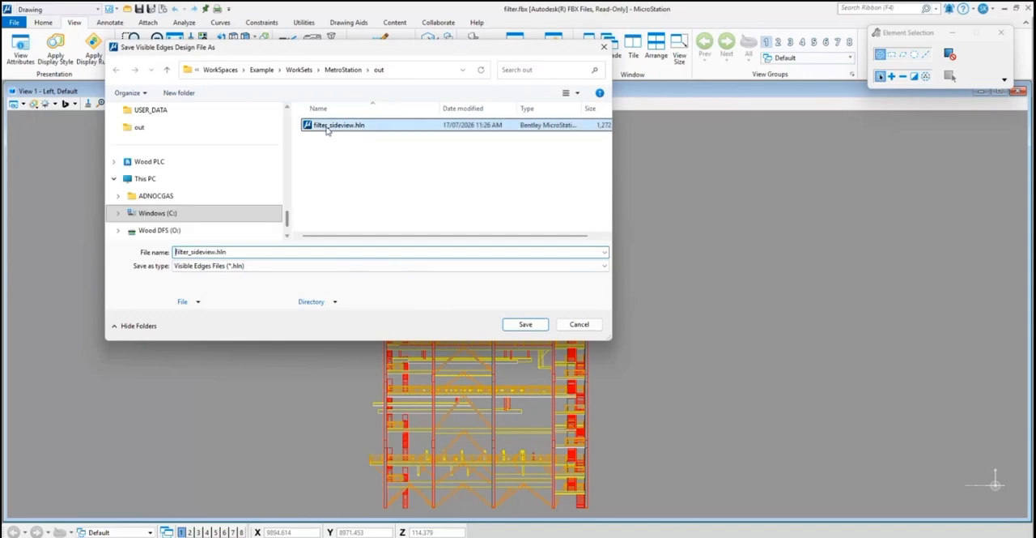
scroll(187, 163, "up", 5)
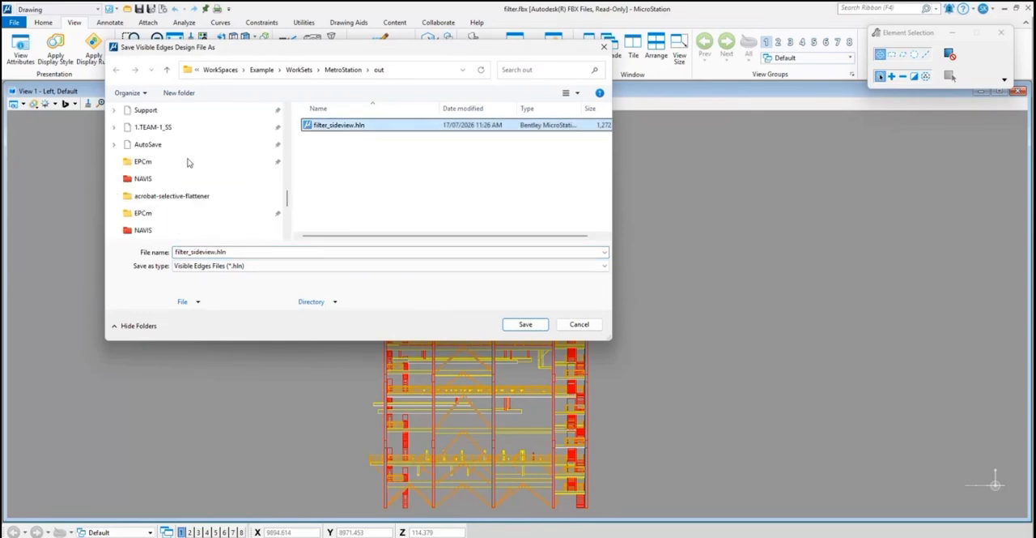
scroll(189, 163, "up", 4)
scroll(190, 163, "down", 5)
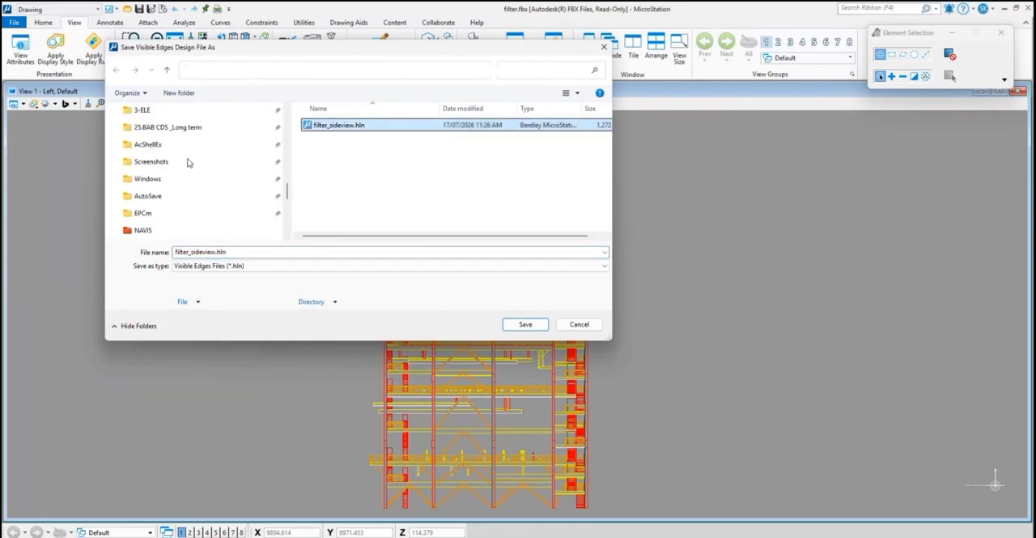
left_click(184, 177)
left_click(580, 327)
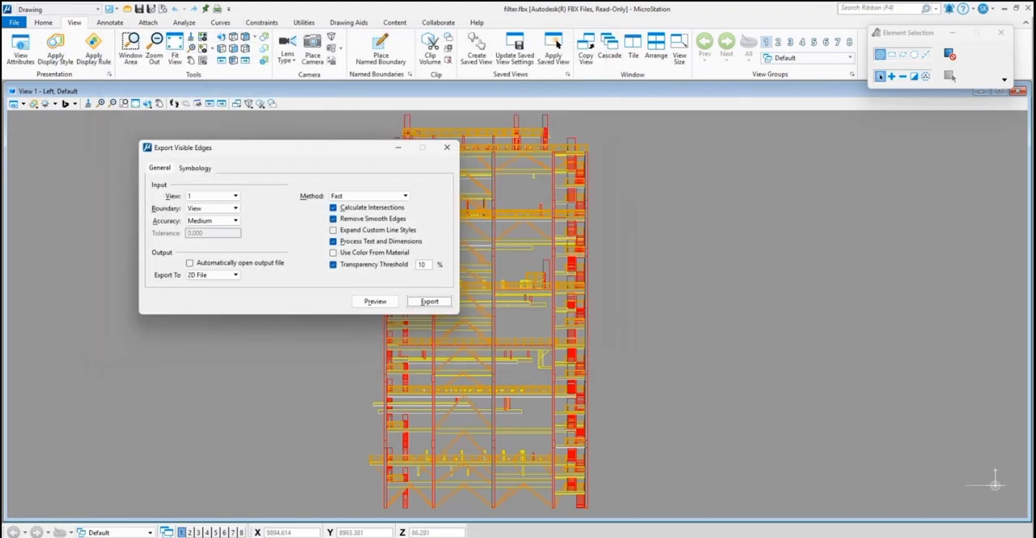
left_click(447, 147)
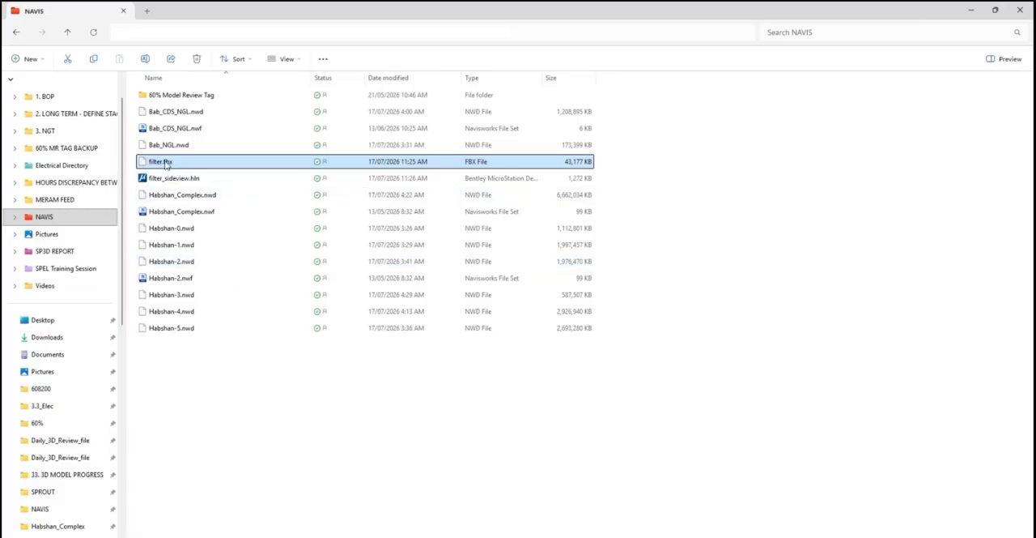
Open filter_sideview.hln from the NAVIS folder in MicroStation and export it as filter_sideview.dwg.
left_click(162, 179)
double_click(162, 179)
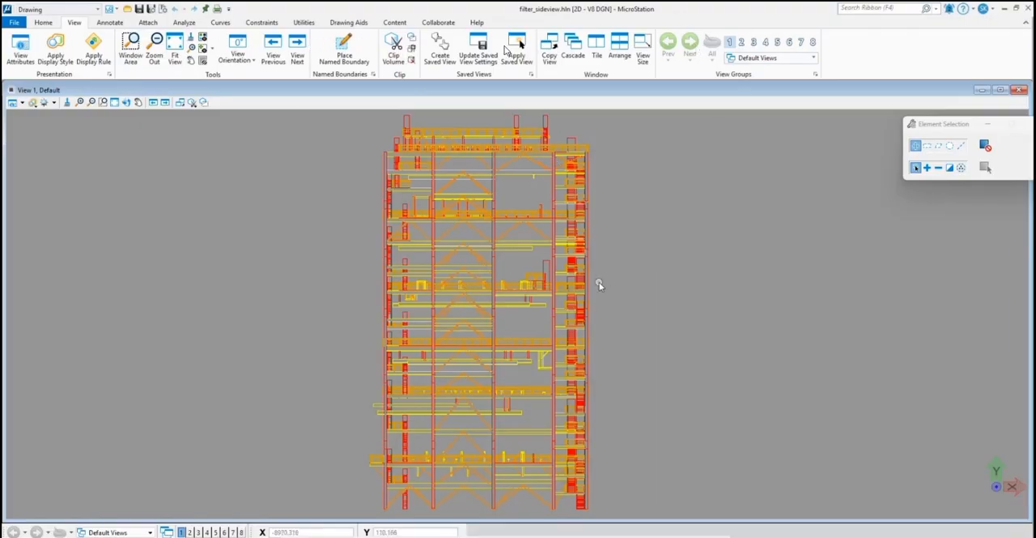
left_click(16, 23)
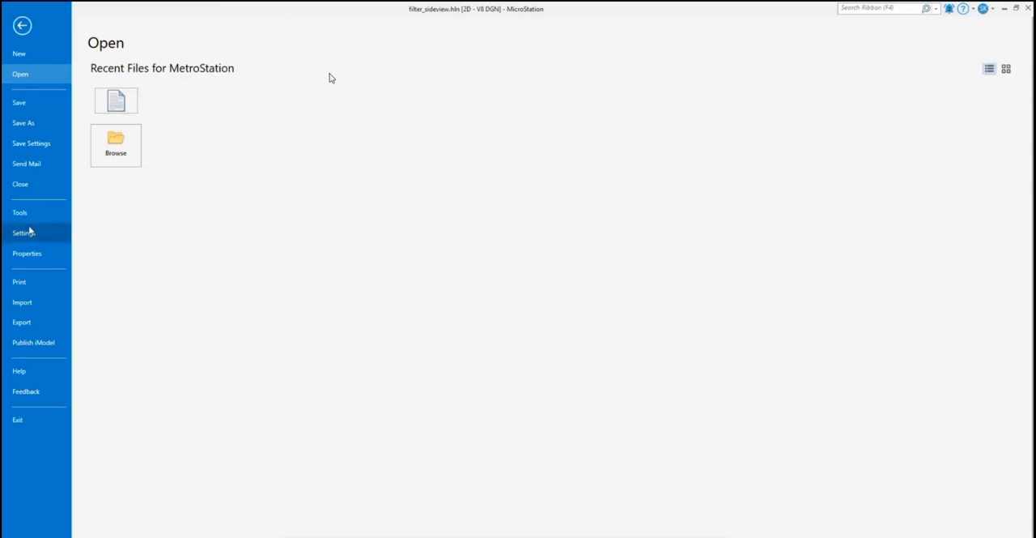
left_click(42, 323)
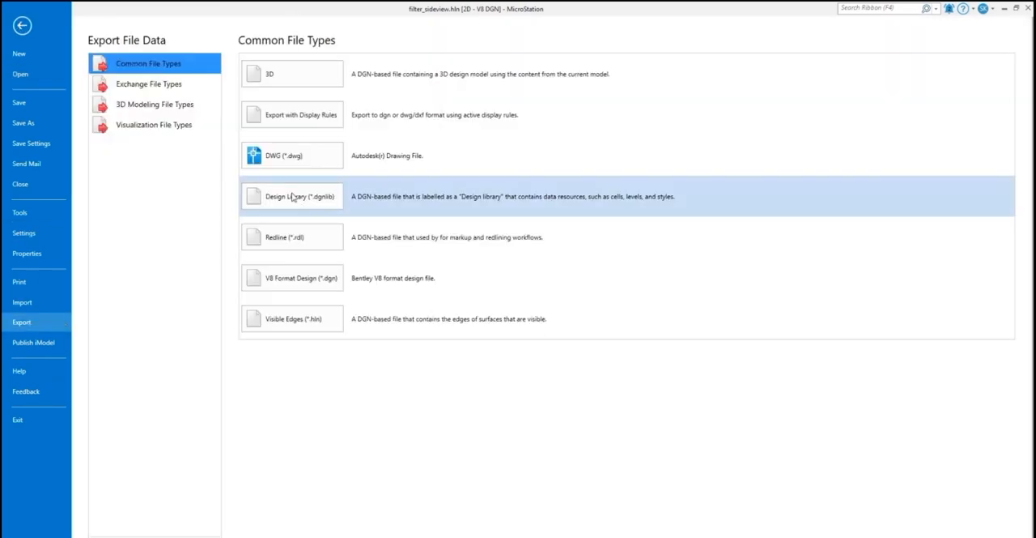
left_click(289, 166)
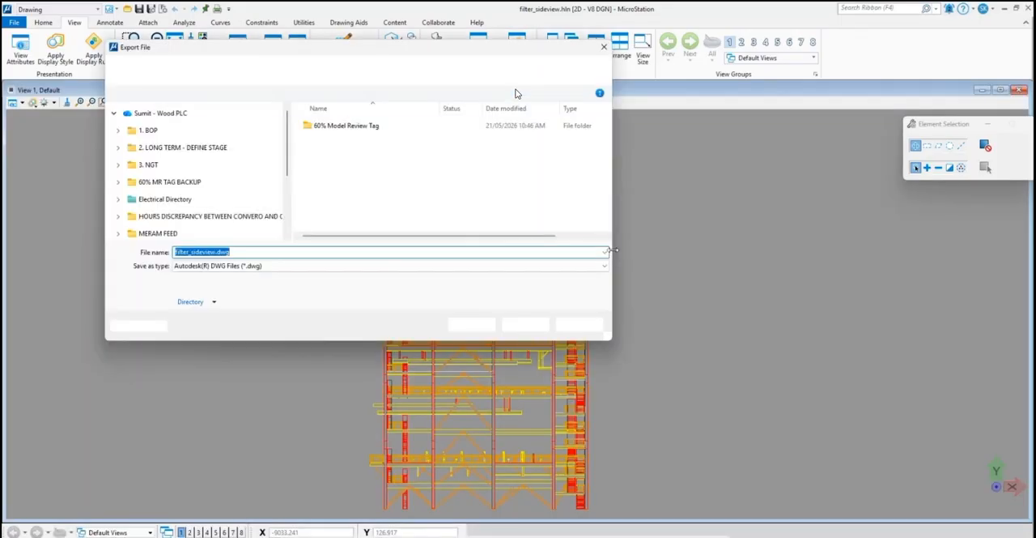
left_click(525, 323)
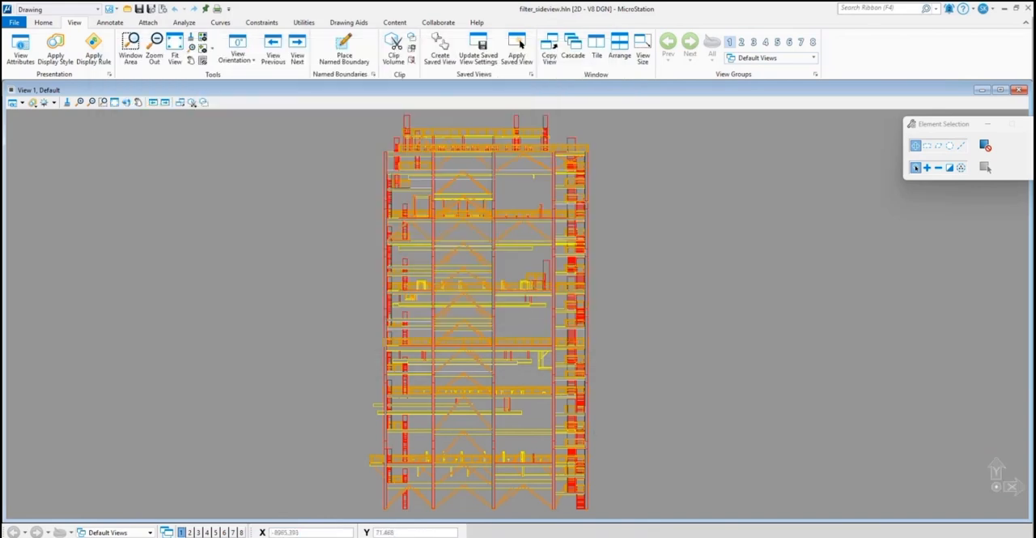
Open filter_sideview.dwg from the NAVIS folder in AutoCAD and inspect the exported side view.
mouse_move(535, 536)
left_click(537, 512)
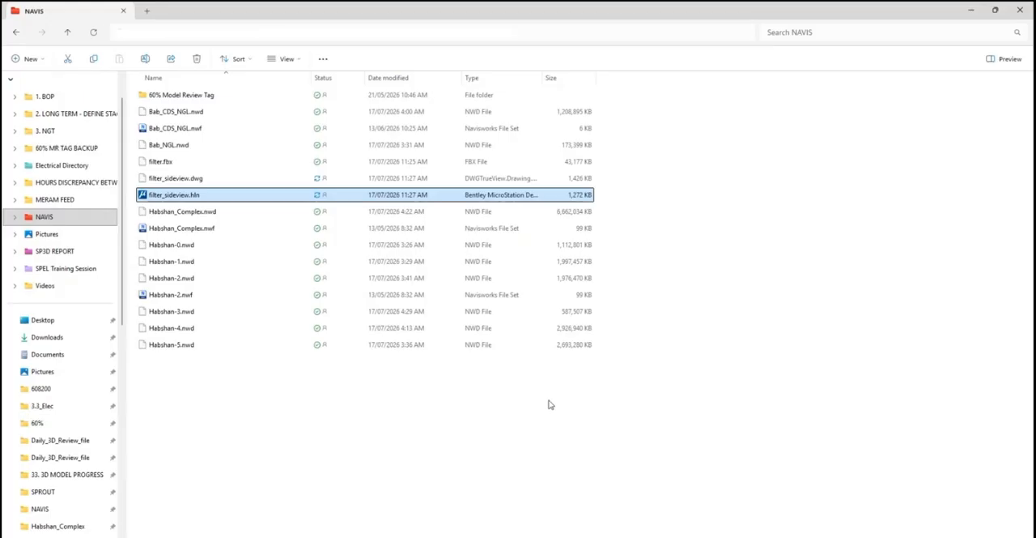
left_click(168, 181)
double_click(169, 180)
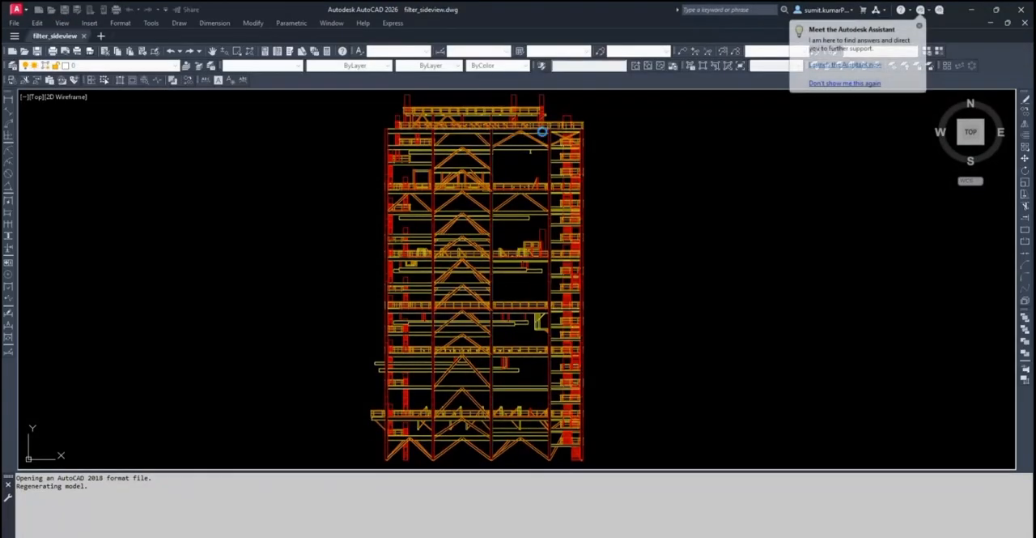
scroll(564, 161, "up", 10)
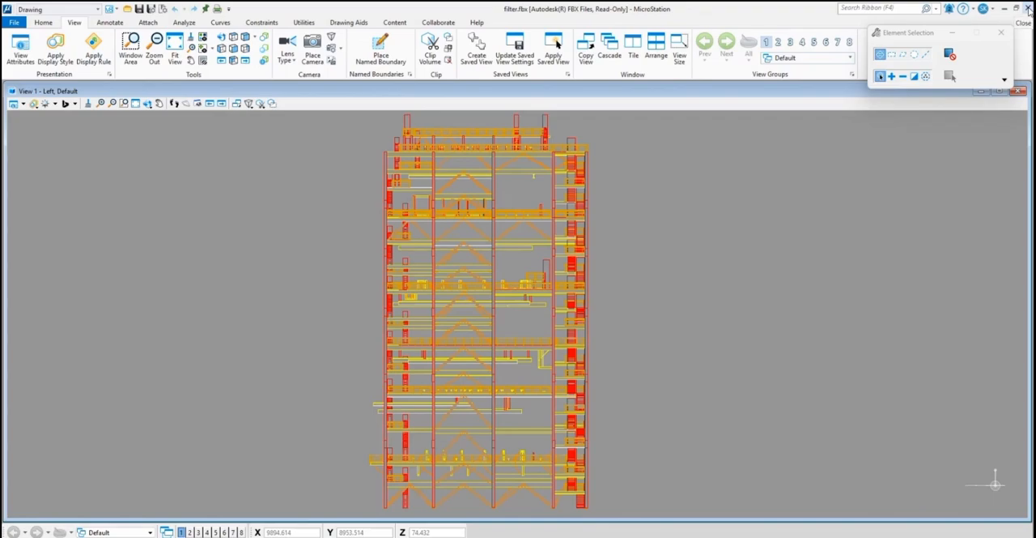
Close the current filter.fbx session and reopen filter.fbx from the NAVIS folder in MicroStation 2023.
left_click(1028, 9)
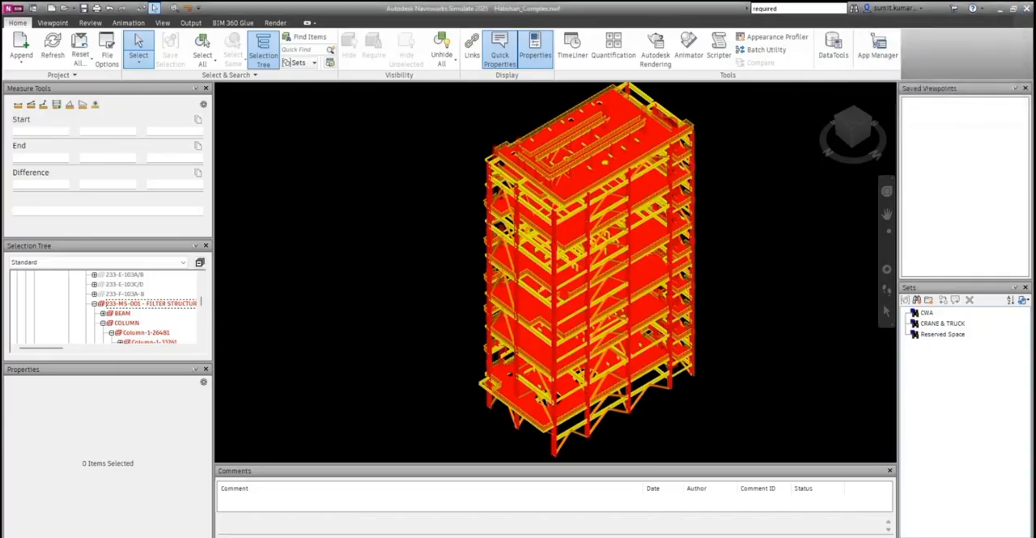
left_click(548, 508)
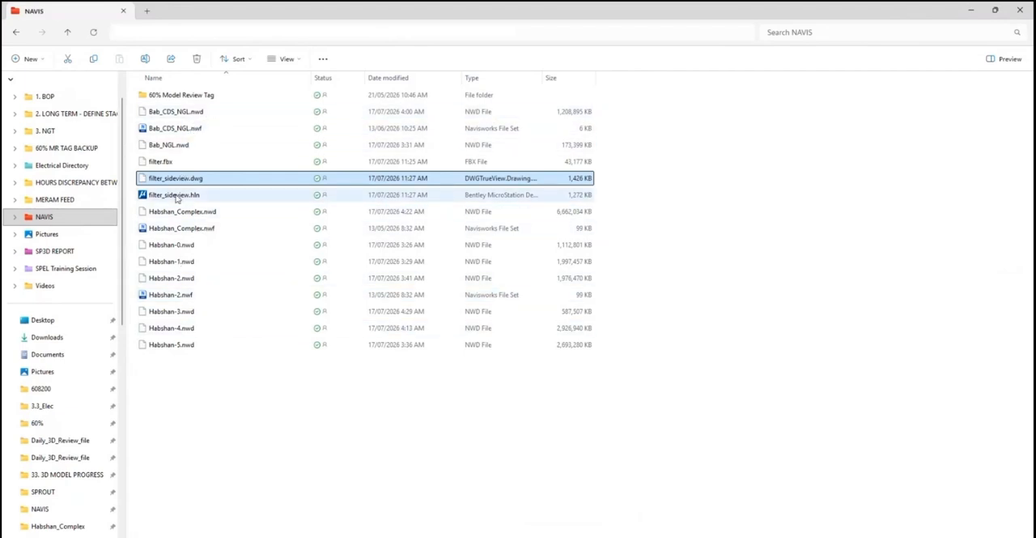
double_click(166, 162)
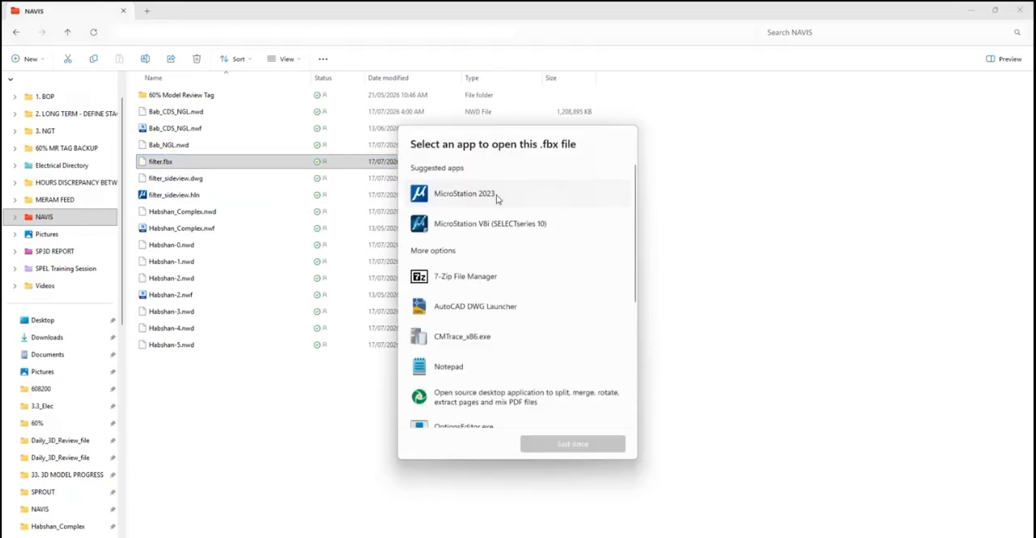
double_click(496, 196)
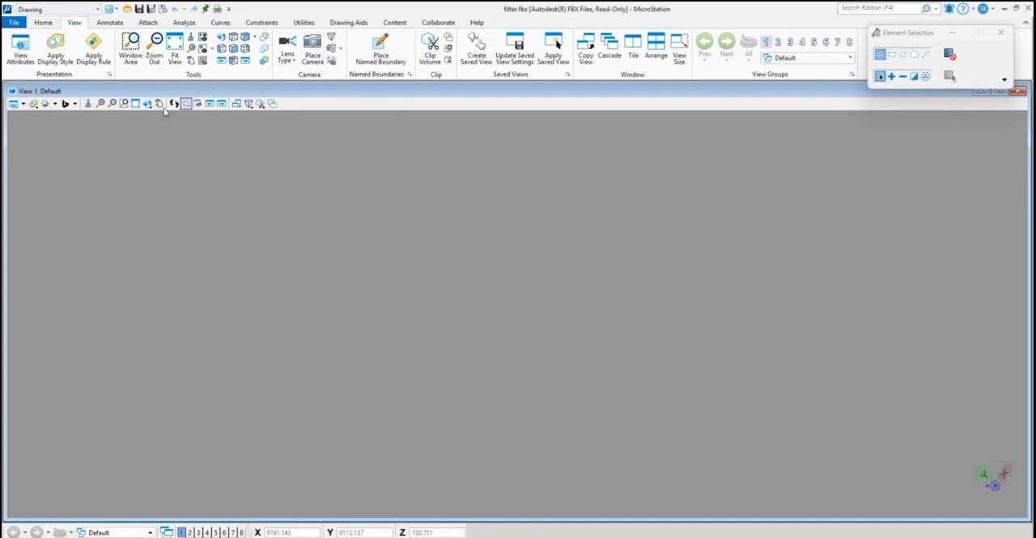
Fit the whole filter structure in the view and orient it to the Left view.
left_click(136, 105)
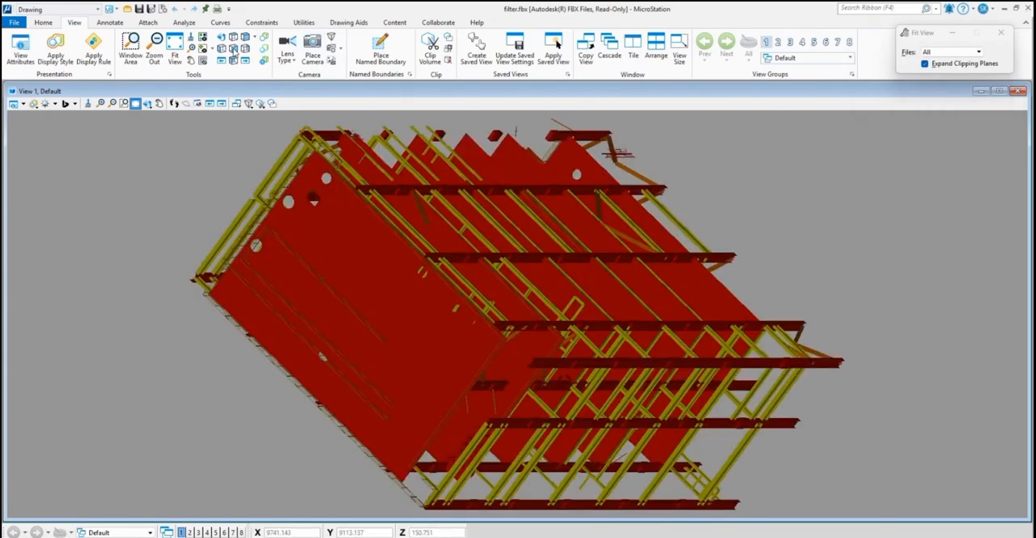
left_click(221, 50)
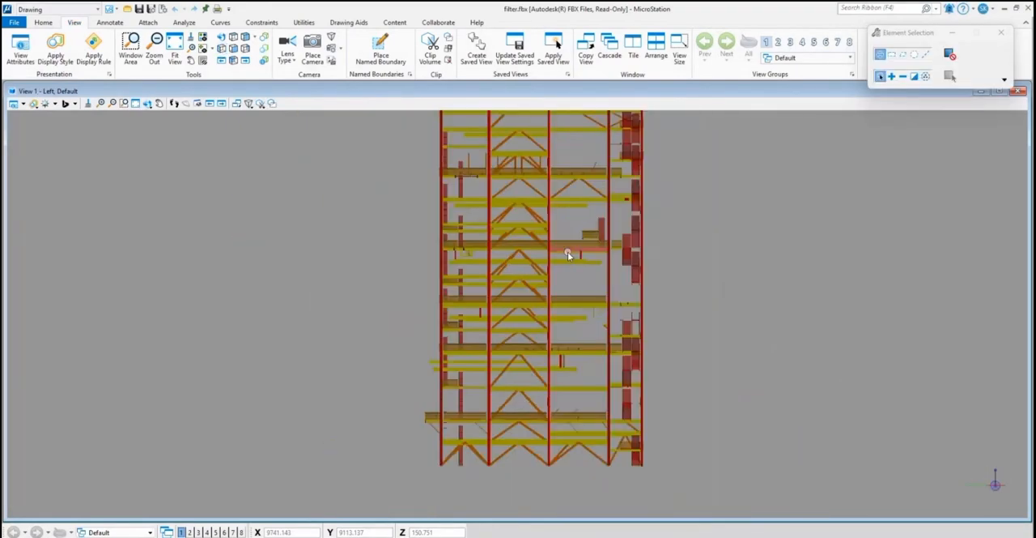
middle_click_drag(592, 231, 573, 249)
scroll(563, 234, "up", 4)
scroll(563, 234, "down", 2)
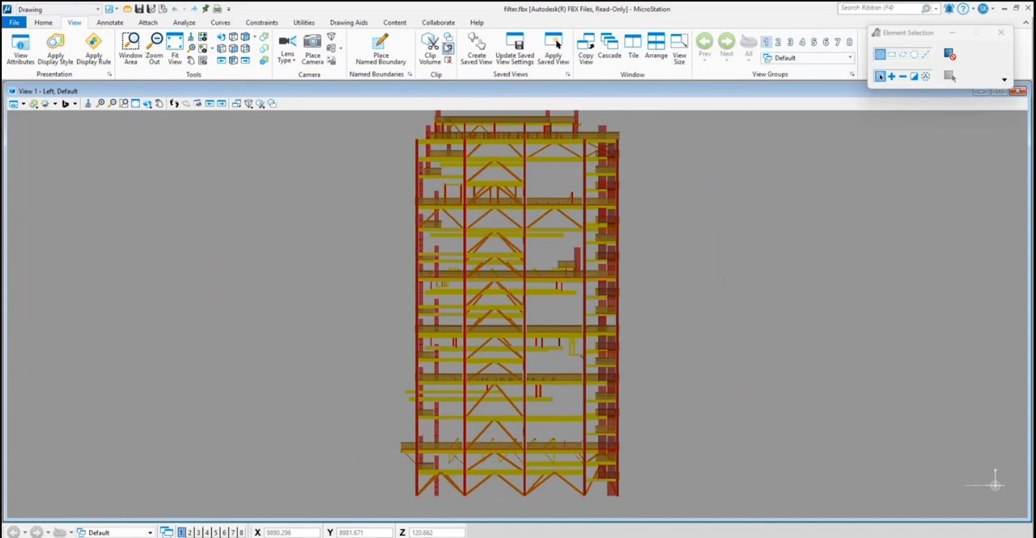
Create a clip volume by plane, placing a horizontal clip plane across the structure at about mid-height.
left_click(429, 50)
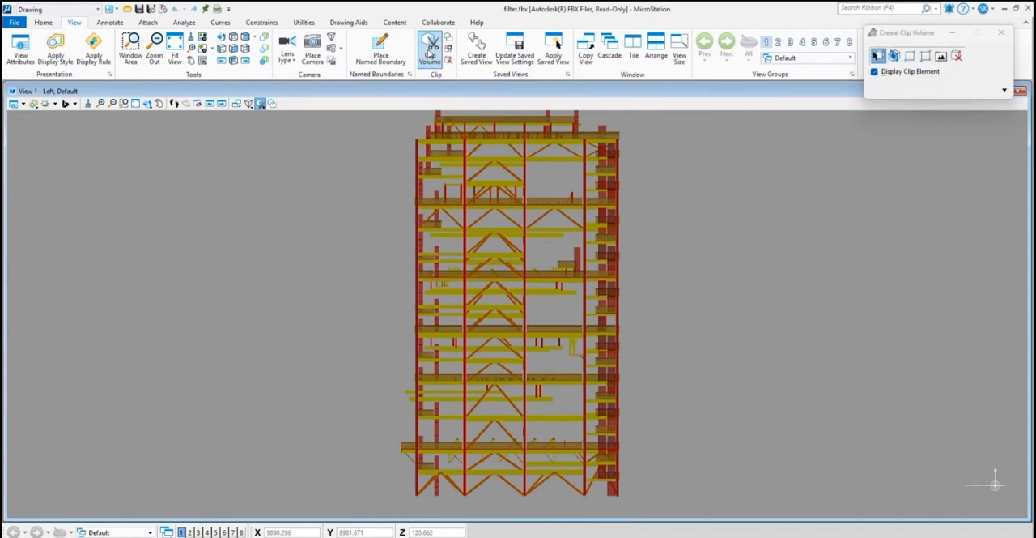
left_click_drag(902, 34, 737, 130)
left_click(851, 183)
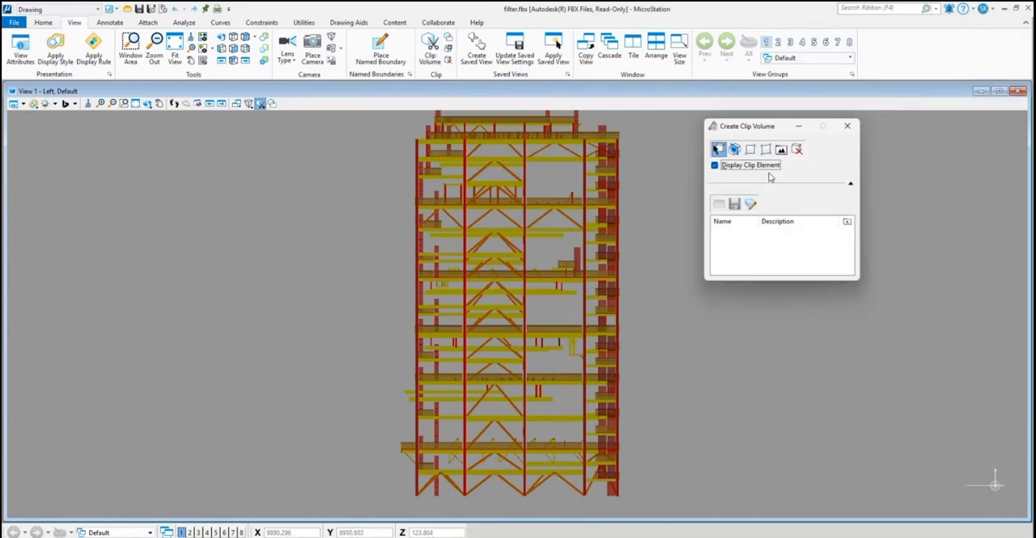
left_click(734, 151)
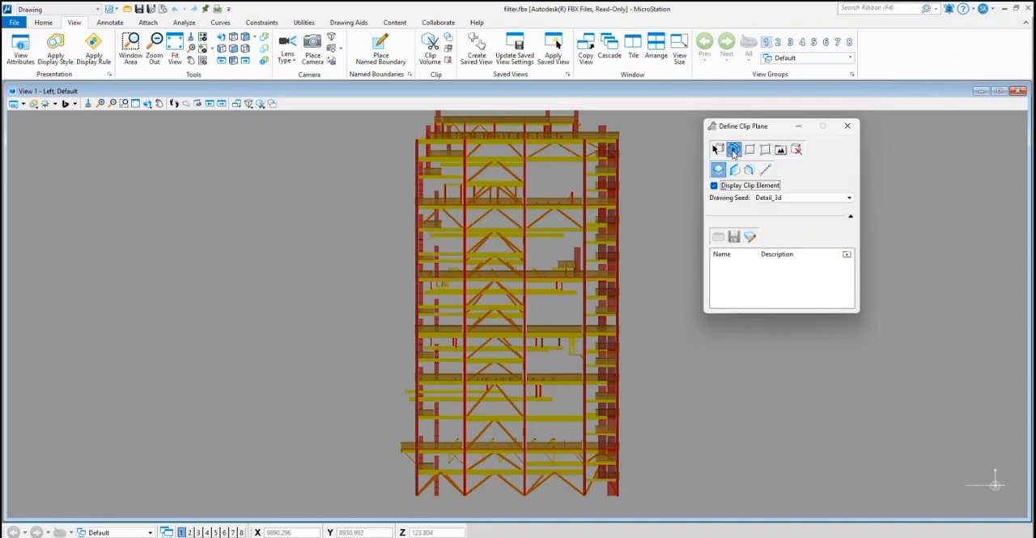
left_click(639, 267)
scroll(660, 353, "down", 5)
scroll(621, 333, "up", 5)
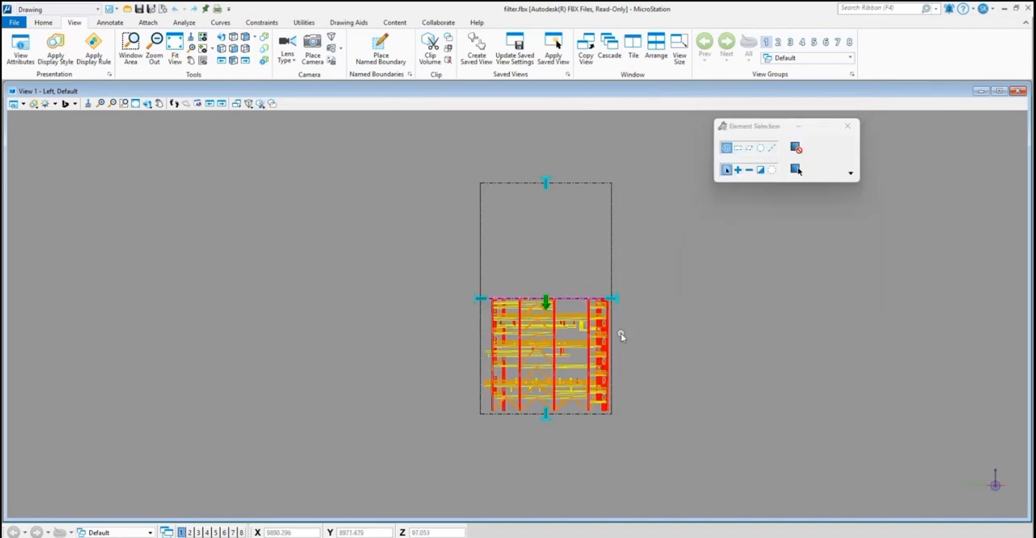
Lower the clip plane into the lower part of the structure and raise the forward clipping limit to the underside of the lowest railed platform.
left_click(490, 278)
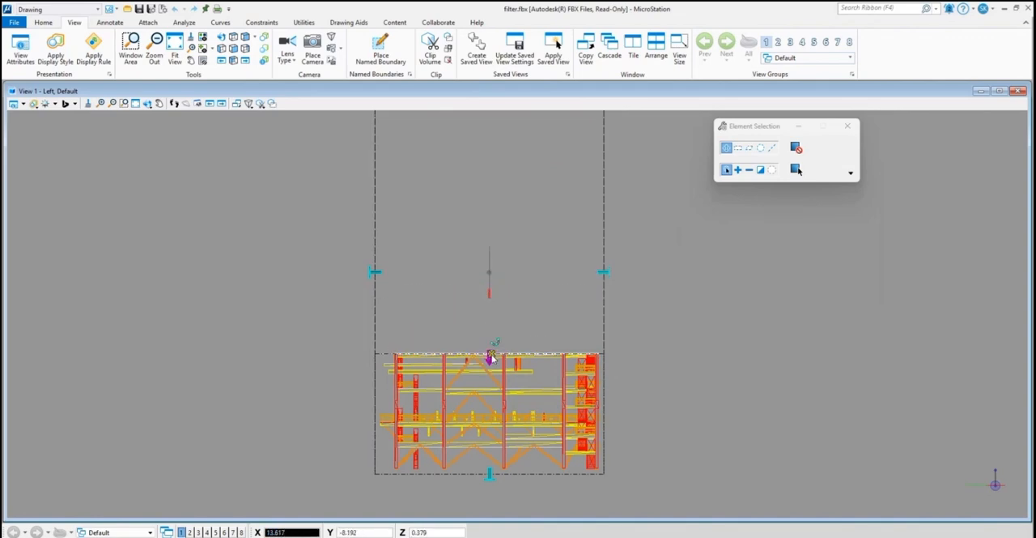
left_click(490, 361)
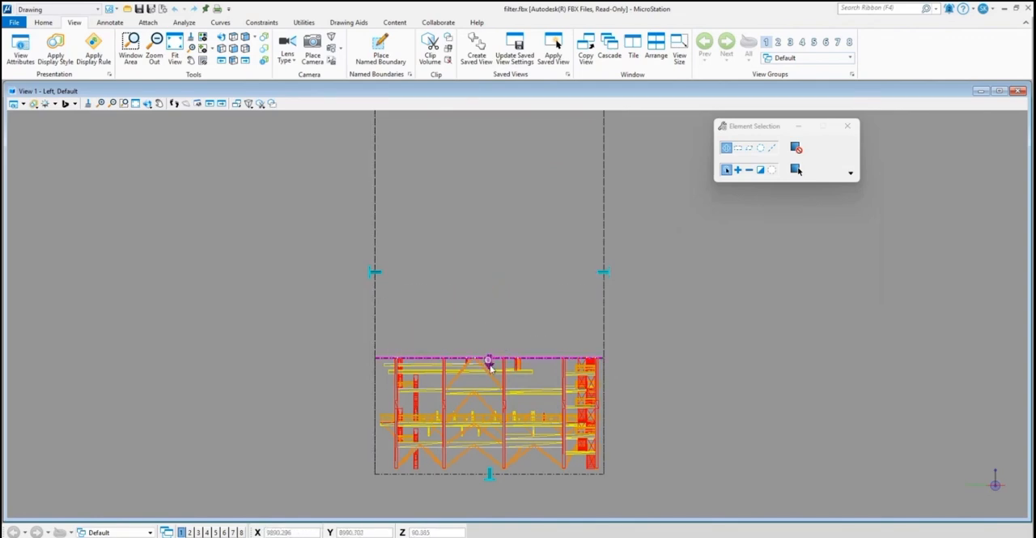
scroll(497, 446, "up", 2)
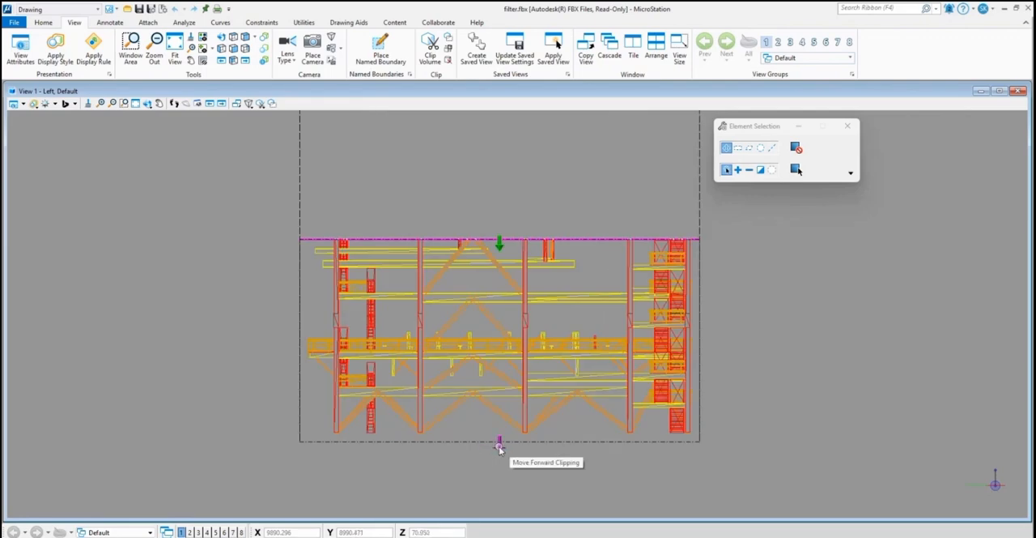
left_click(500, 447)
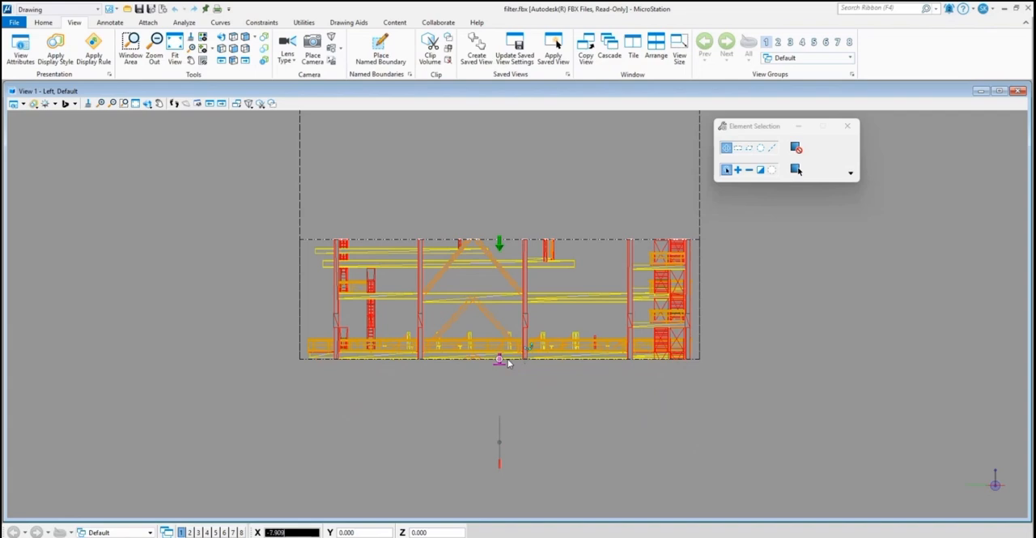
left_click(504, 360)
scroll(543, 351, "down", 5)
Check the clipped section in the isometric view and set the view to Top.
left_click(246, 63)
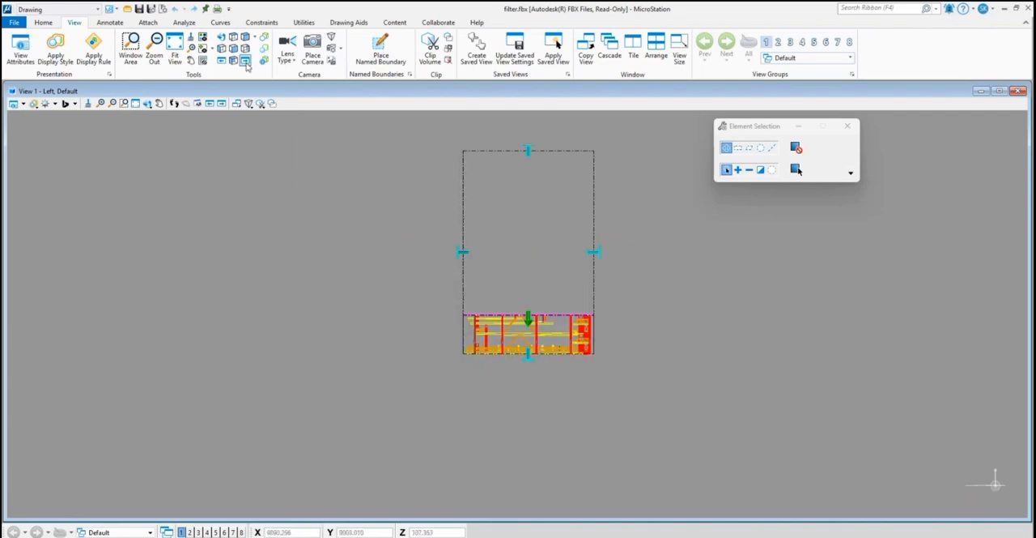
left_click(246, 38)
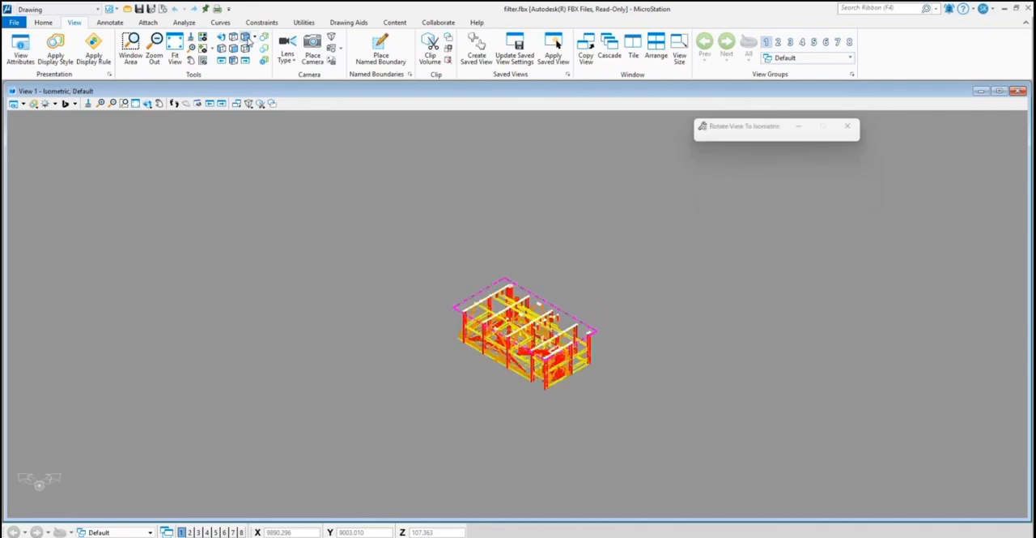
scroll(554, 365, "up", 8)
scroll(554, 364, "down", 8)
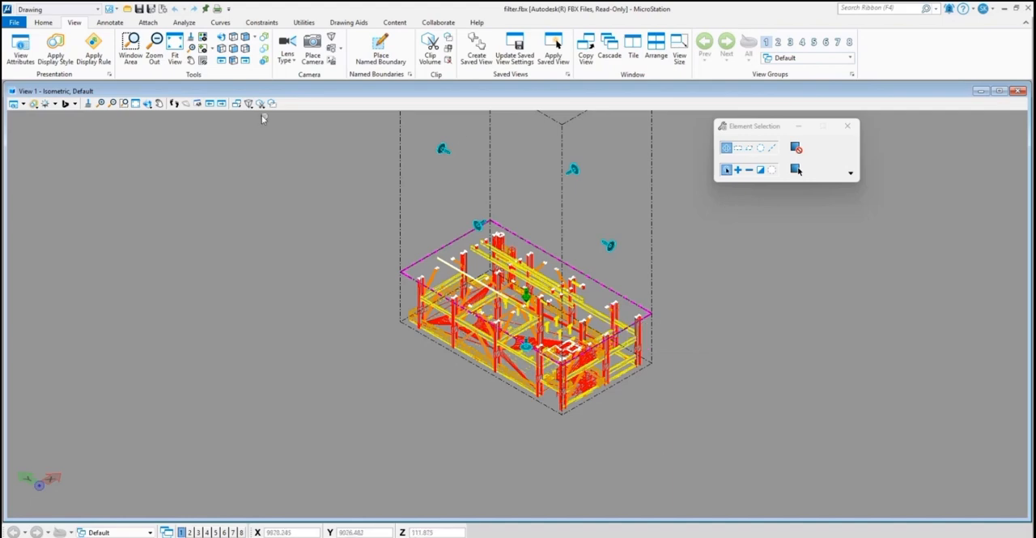
left_click(234, 38)
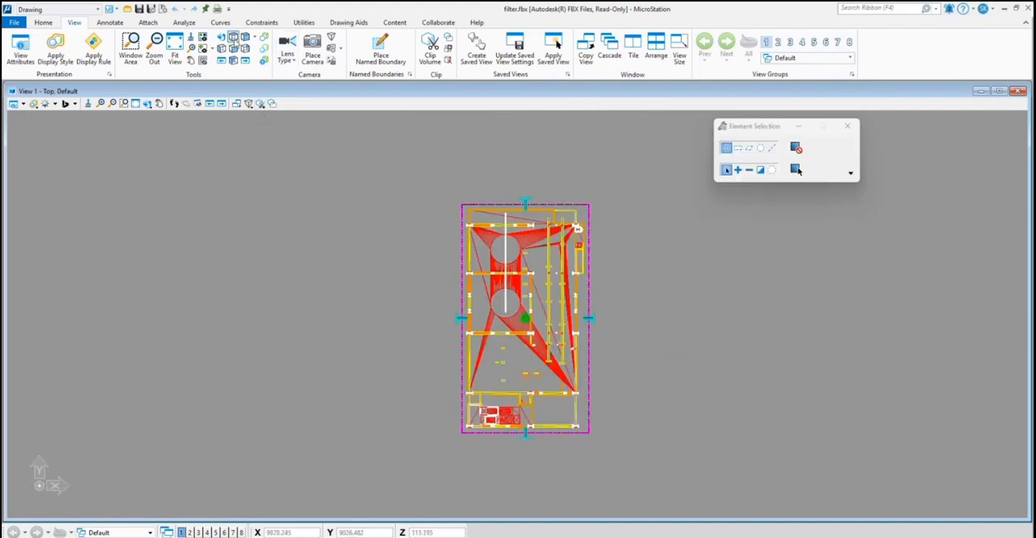
Set up a Visible Edges (*.hln) export of the top view with a 2D file as output and Remove Smooth Edges enabled.
left_click(14, 22)
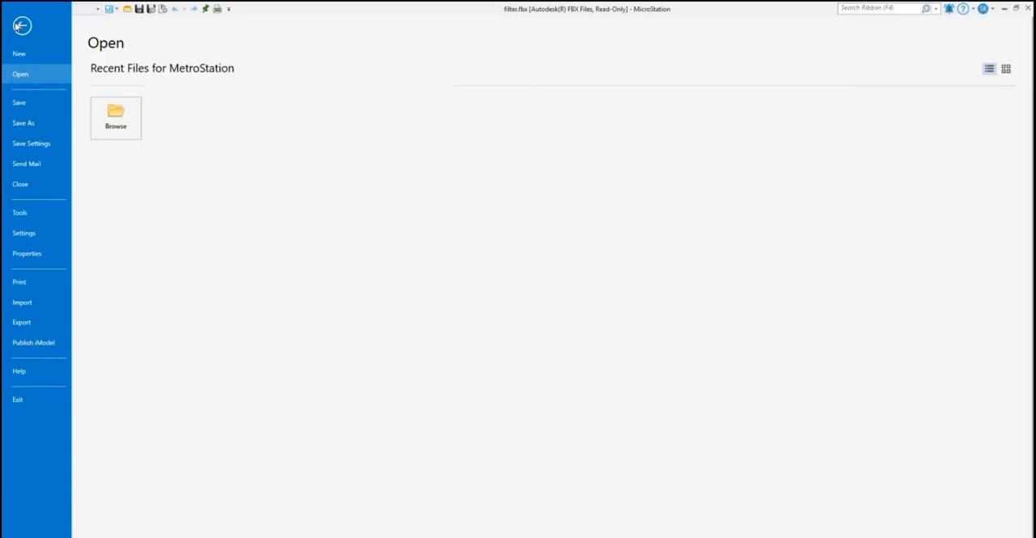
left_click(30, 323)
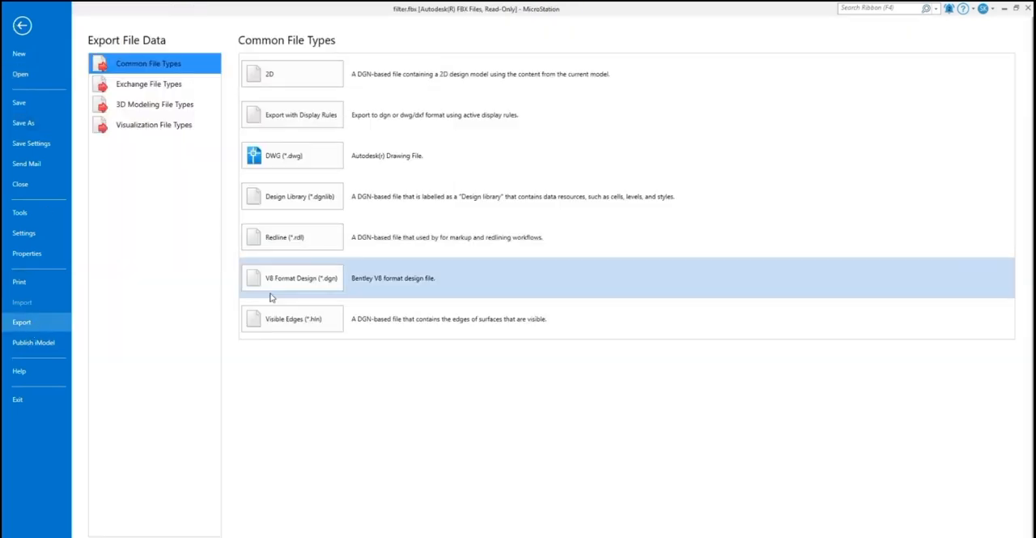
left_click(312, 319)
left_click(212, 274)
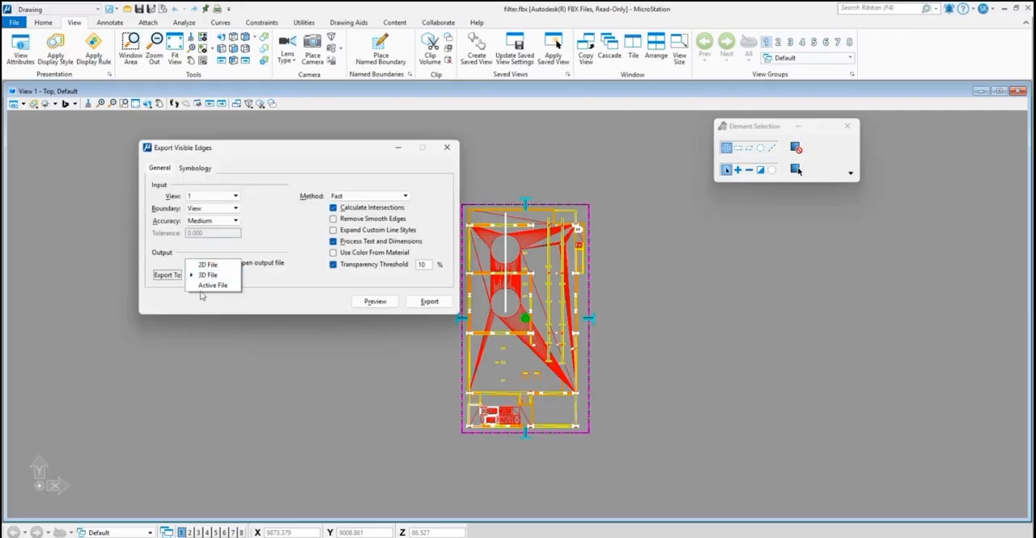
left_click(207, 265)
left_click(333, 218)
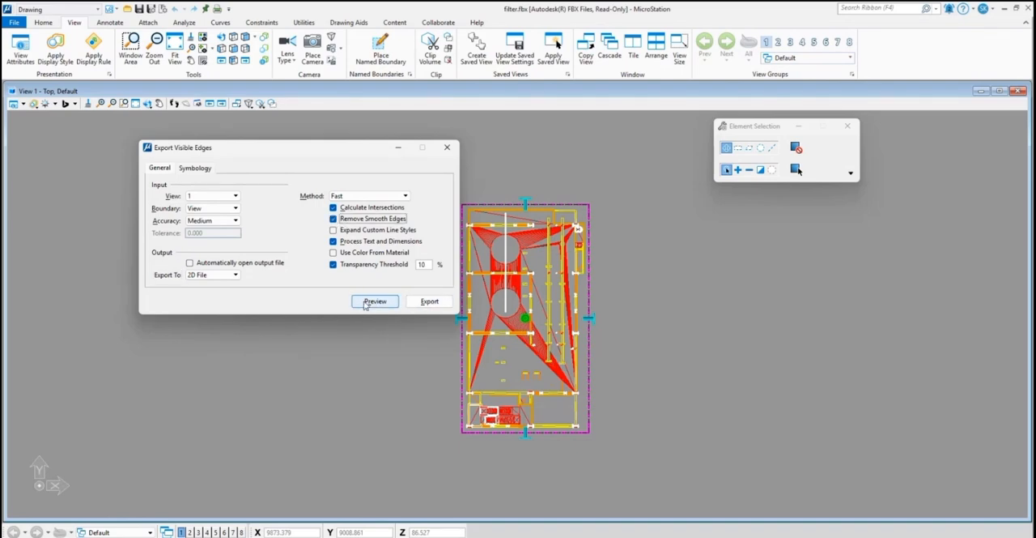
Export the visible edges of the clipped plan to the NAVIS folder as filterplanview.hln.
left_click(427, 302)
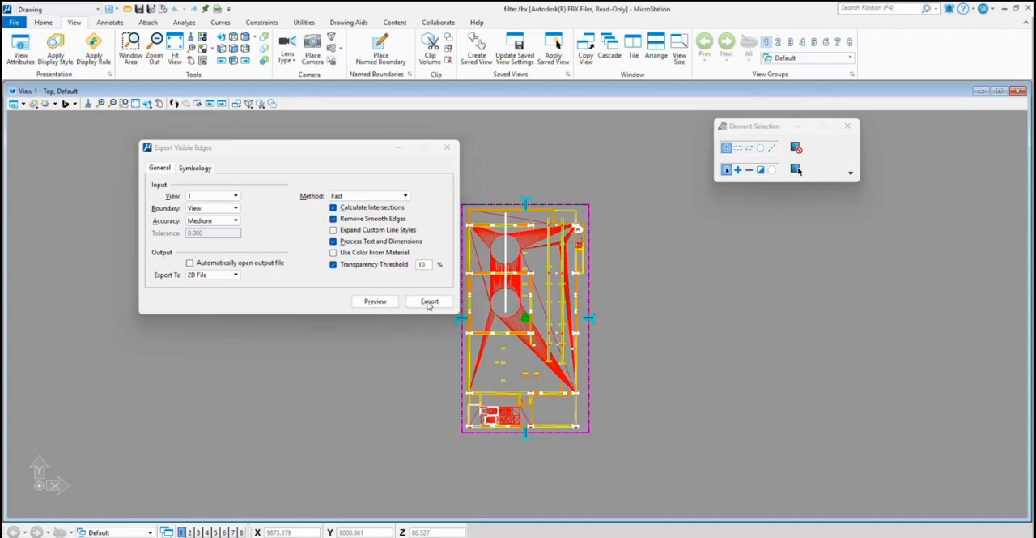
scroll(182, 170, "up", 10)
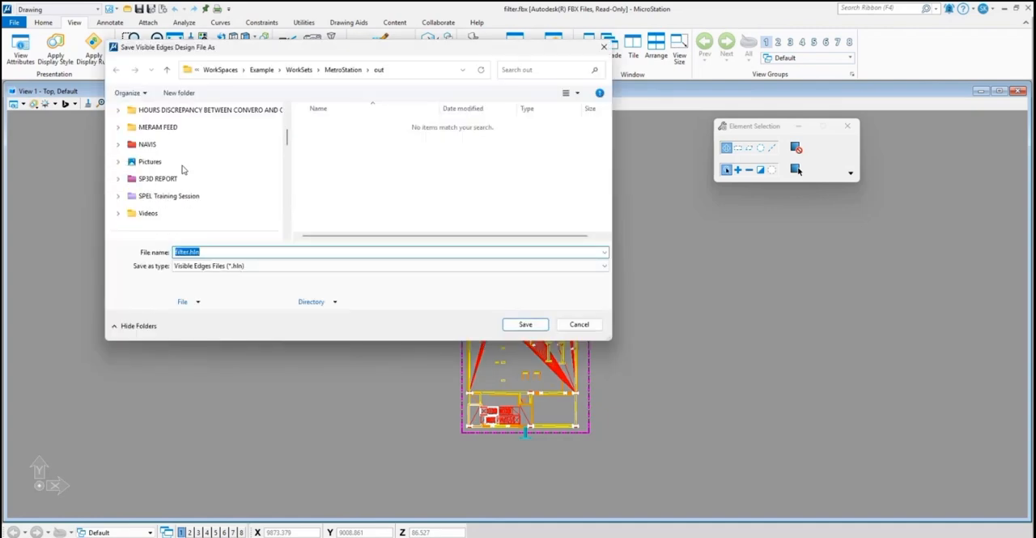
scroll(180, 171, "down", 2)
left_click(180, 177)
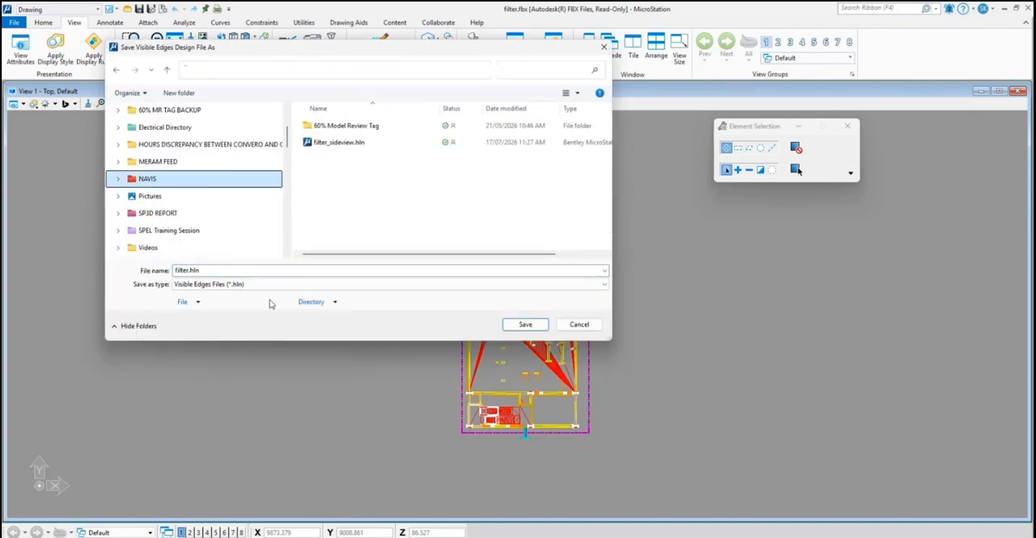
left_click(188, 270)
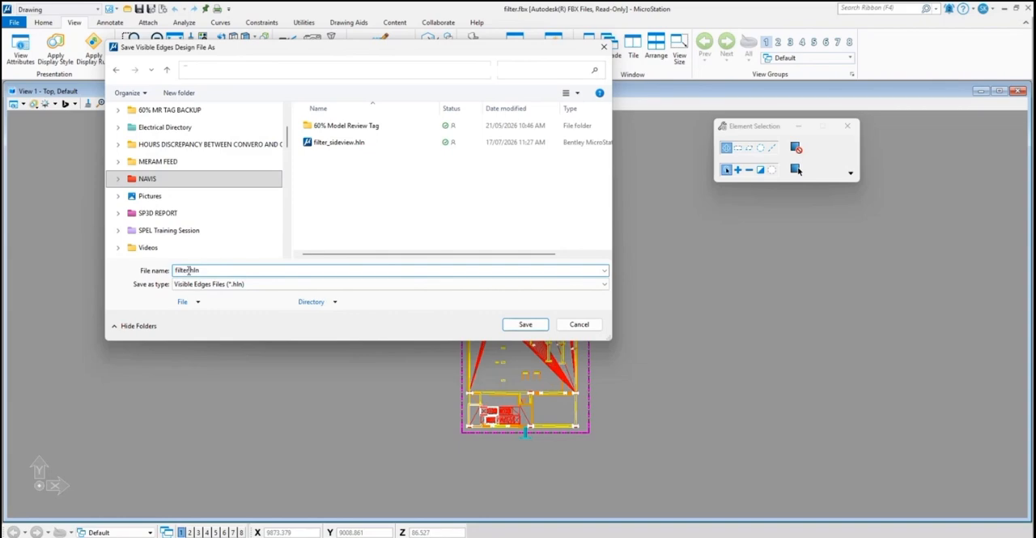
type("_planview")
key("Return")
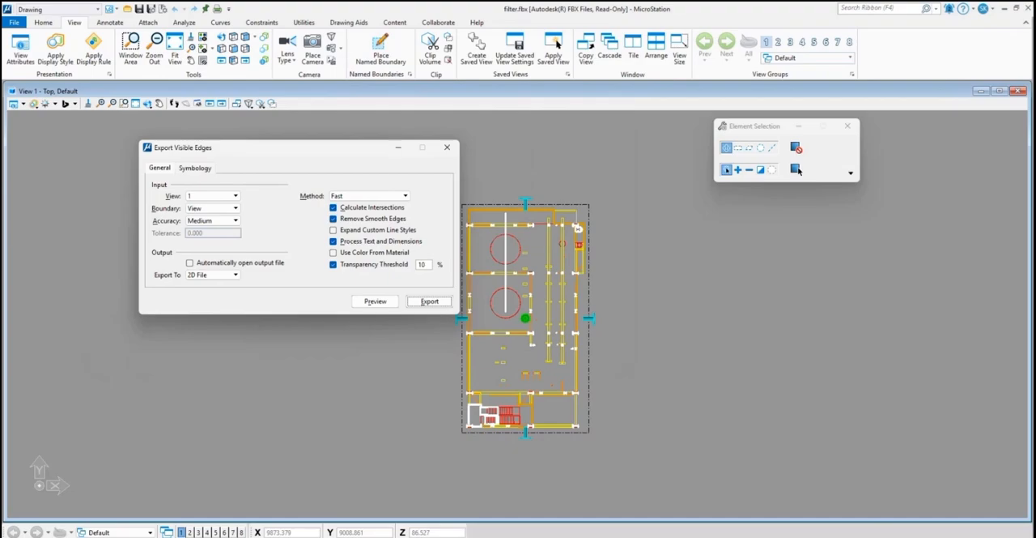
Open filterplanview.hln from the NAVIS folder in MicroStation and export it to DWG format.
left_click(606, 536)
left_click(561, 483)
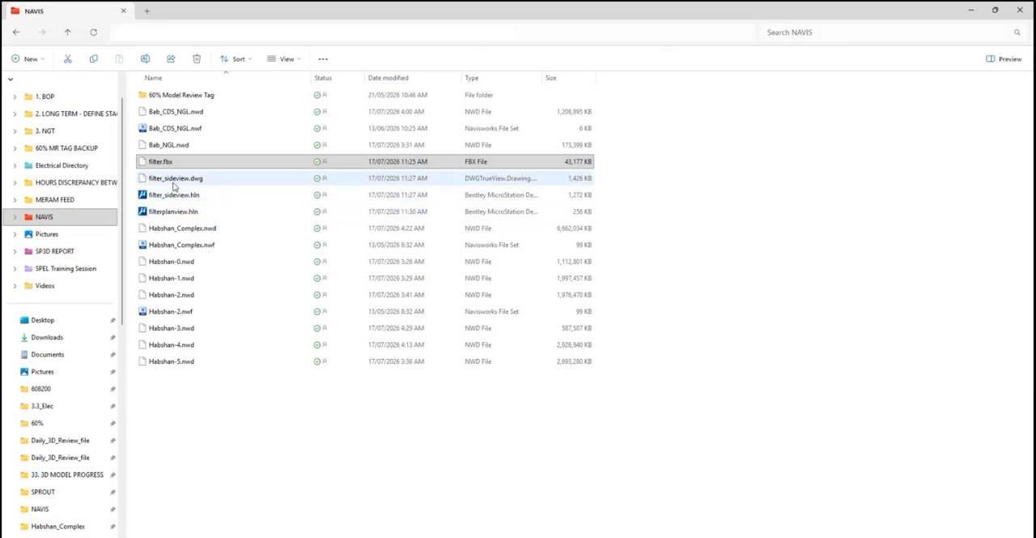
double_click(181, 212)
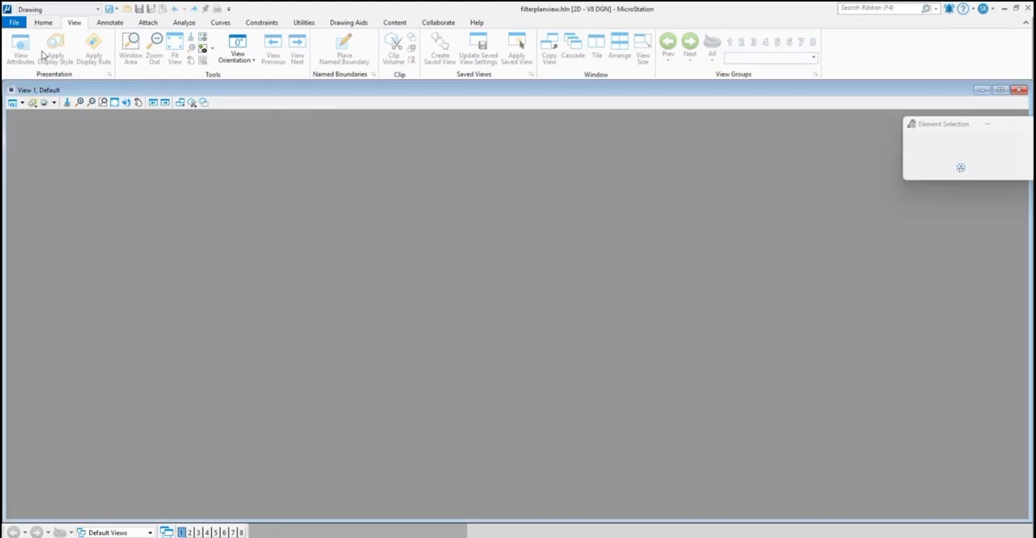
left_click(14, 22)
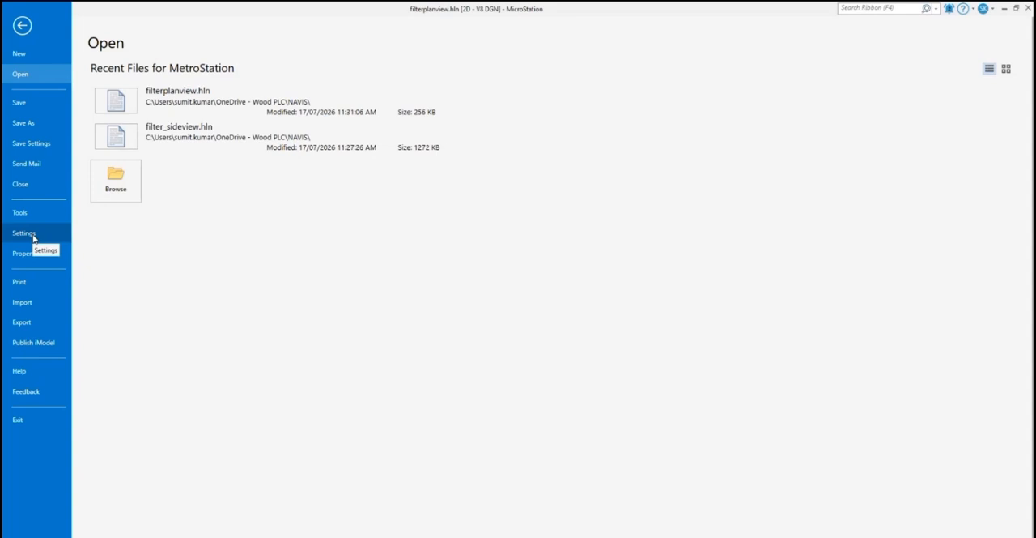
left_click(30, 324)
left_click(294, 161)
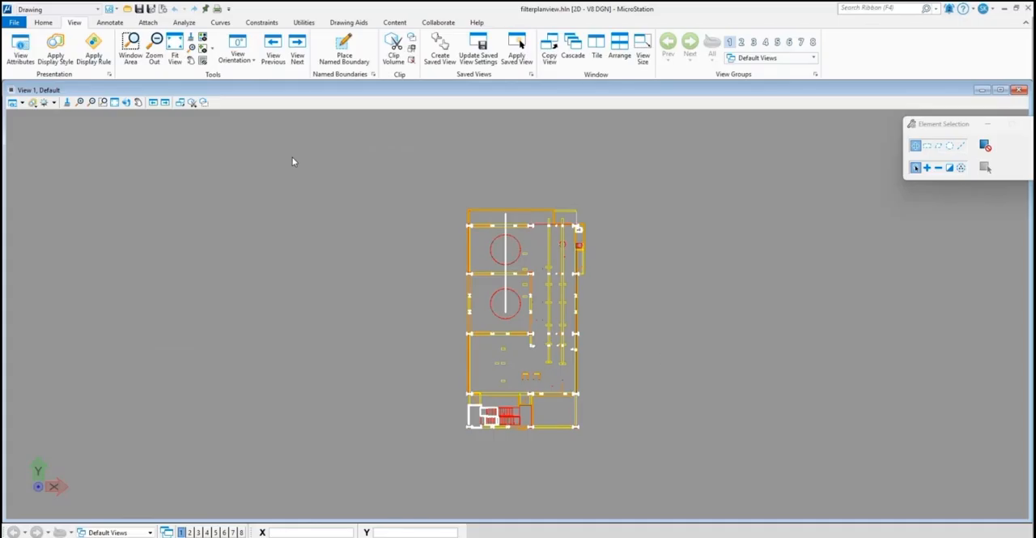
Examine the linework of the exported 2D plan, from the equipment details near its upper-right corner out to the whole layout.
left_click(525, 325)
scroll(579, 226, "up", 5)
scroll(579, 226, "up", 5)
scroll(502, 288, "down", 4)
scroll(442, 173, "up", 5)
scroll(433, 220, "down", 3)
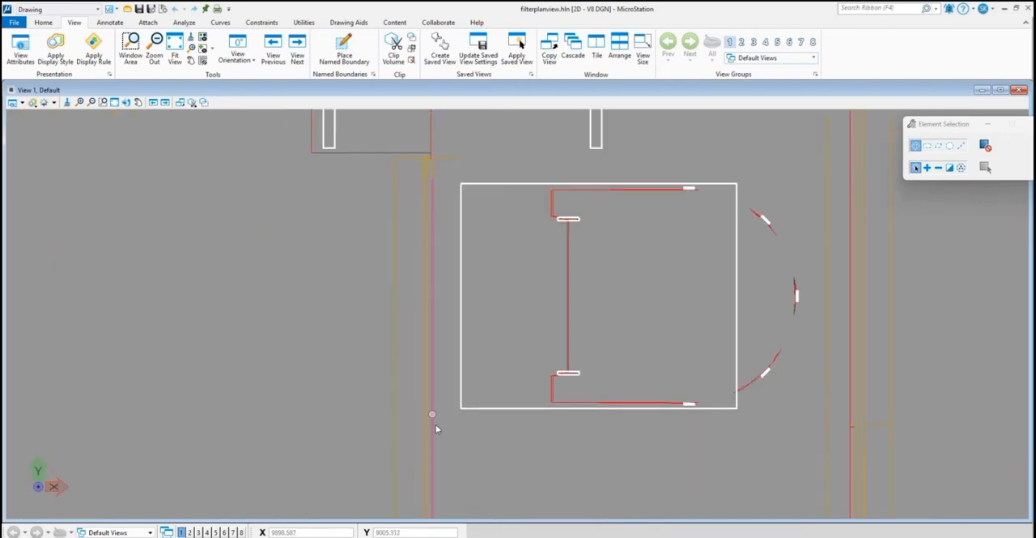
scroll(445, 298, "down", 6)
middle_click_drag(445, 321, 504, 188)
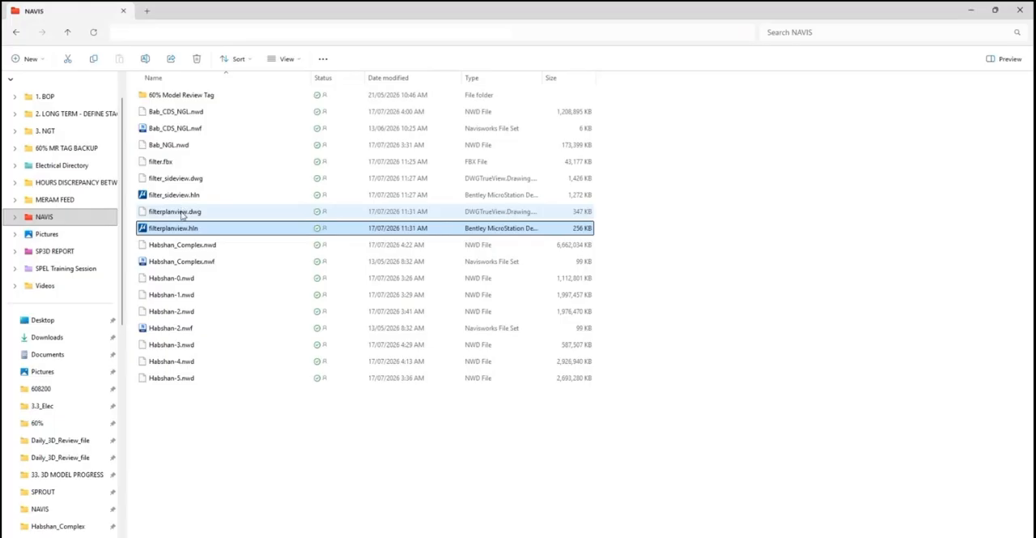
left_click(183, 213)
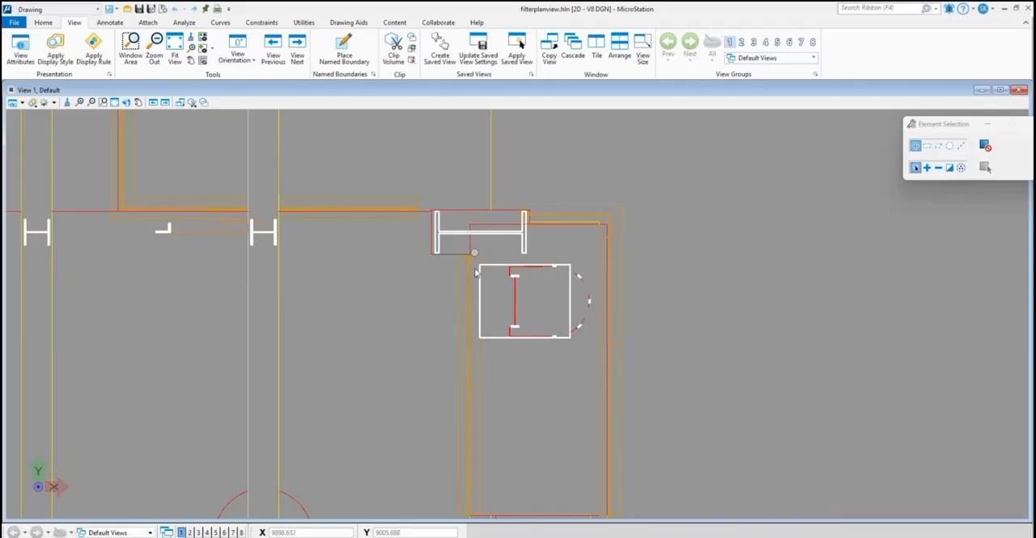
scroll(475, 254, "up", 3)
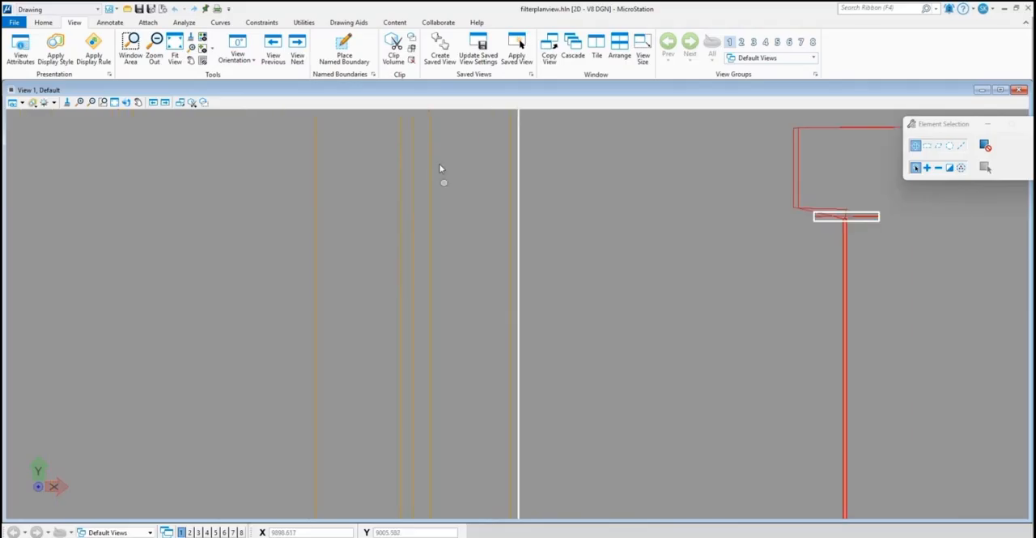
scroll(442, 174, "down", 2)
scroll(443, 296, "down", 6)
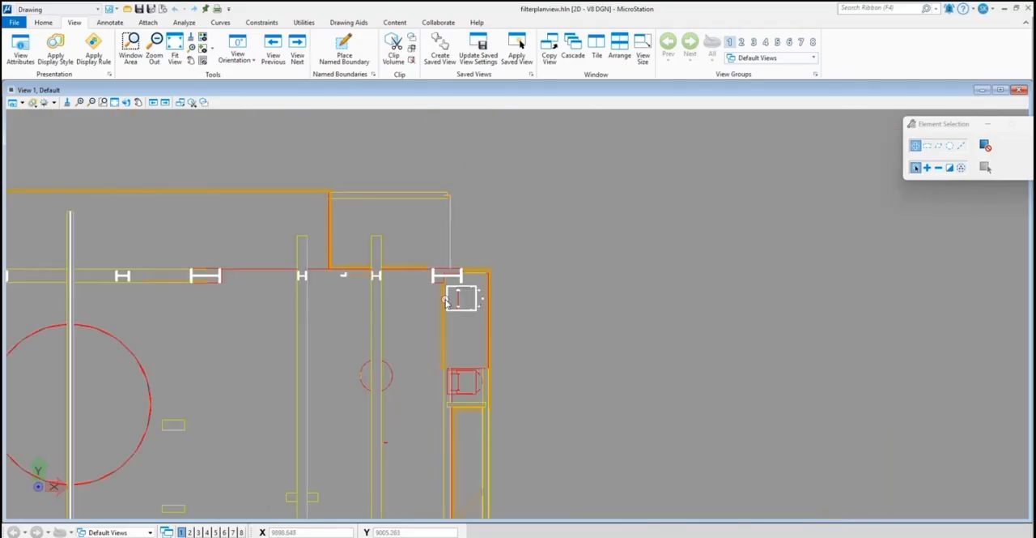
middle_click_drag(445, 298, 492, 224)
middle_click_drag(482, 377, 493, 332)
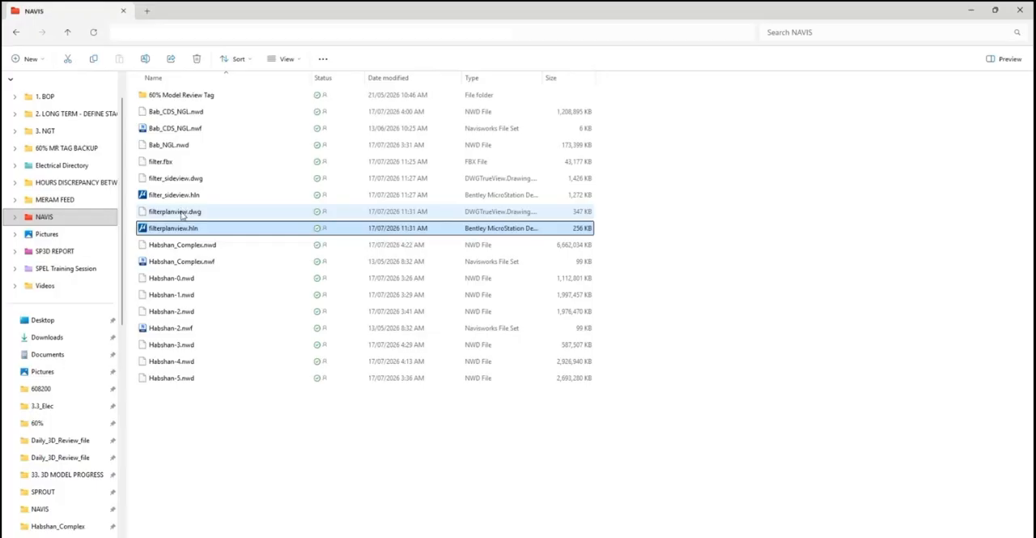
Open filterplanview.dwg in AutoCAD to check the converted plan and close it without saving.
double_click(182, 212)
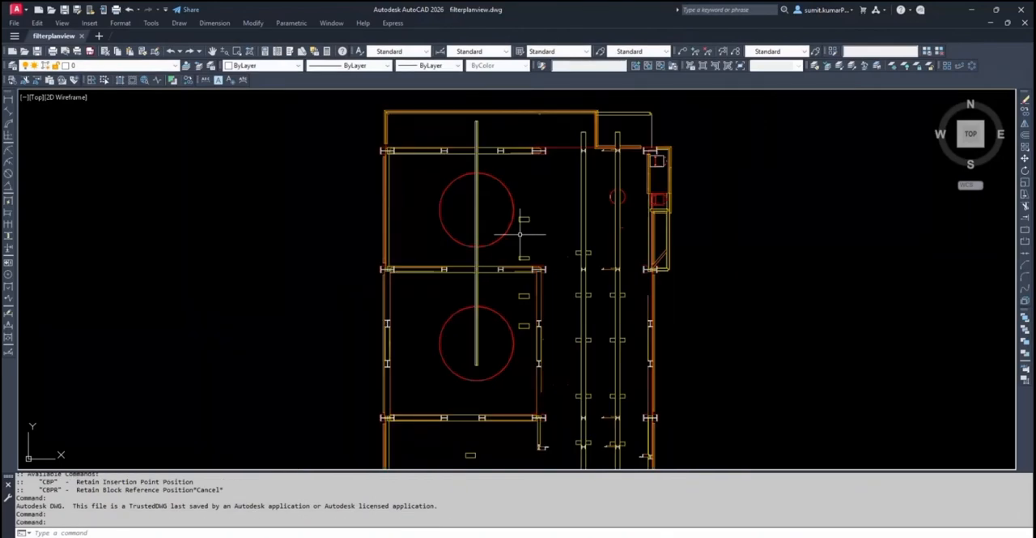
left_click(1026, 25)
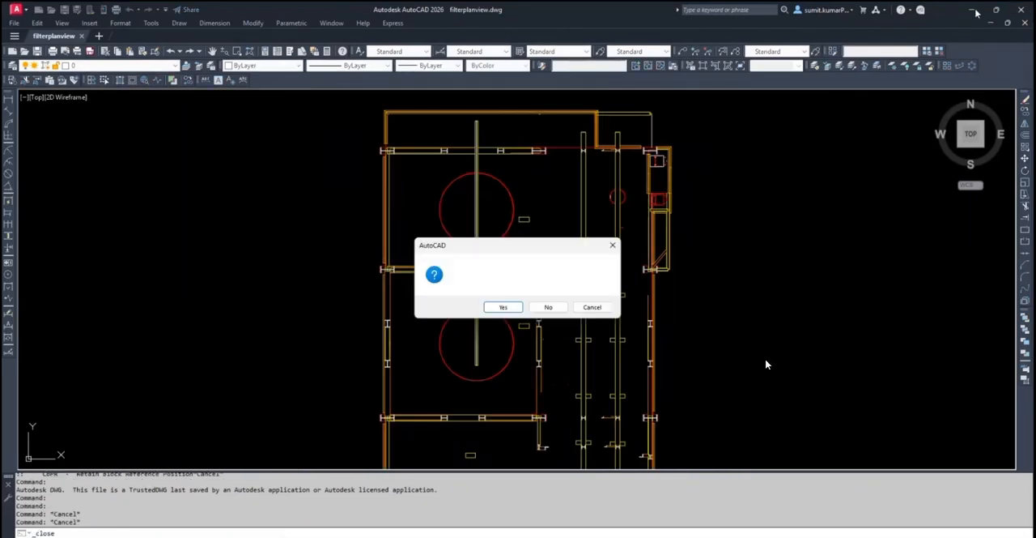
left_click(549, 306)
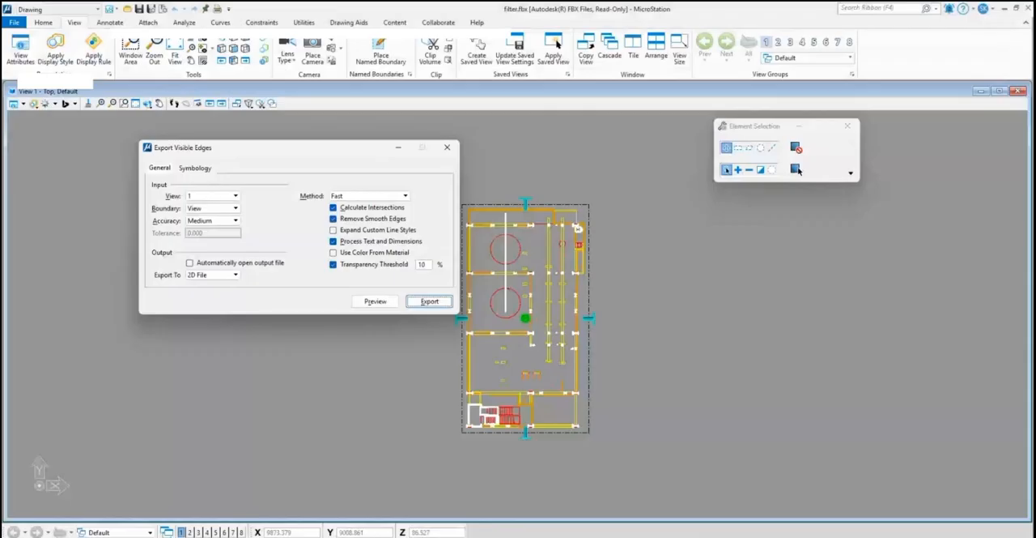
Close the edge export settings for filter.fbx and, in the Top view, pull the clip volume's left boundary inward to near the plan's middle.
left_click(447, 149)
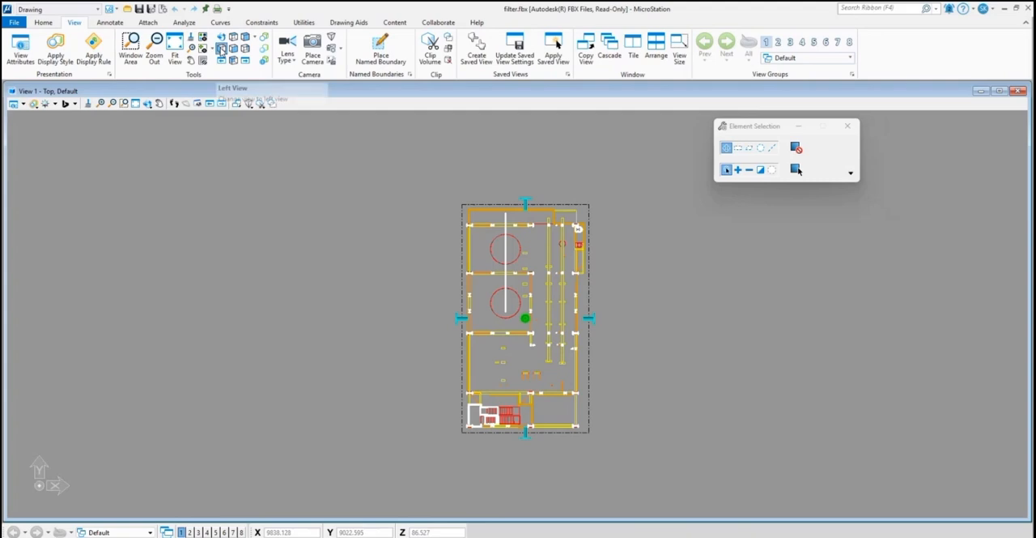
left_click(221, 50)
middle_click_drag(661, 322, 629, 371)
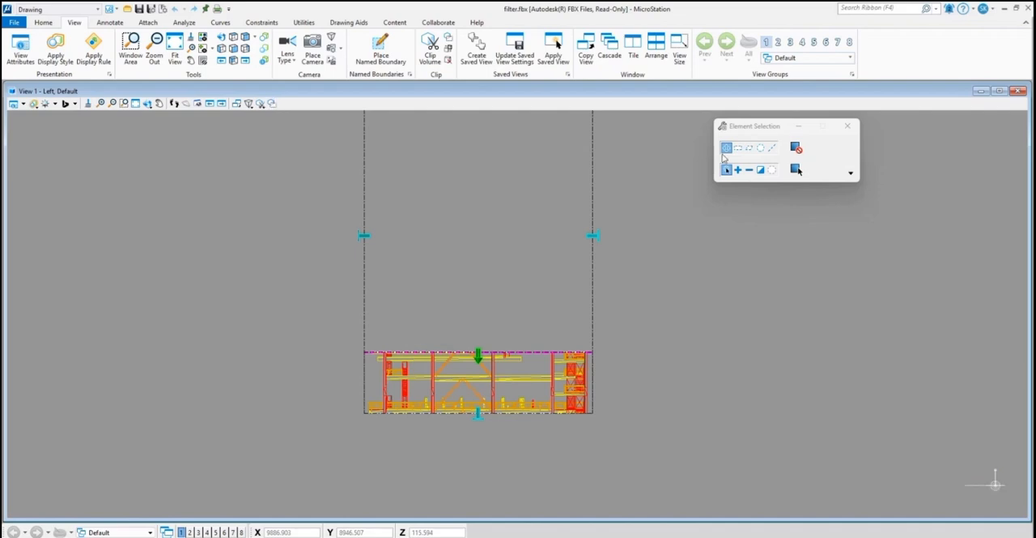
left_click(222, 37)
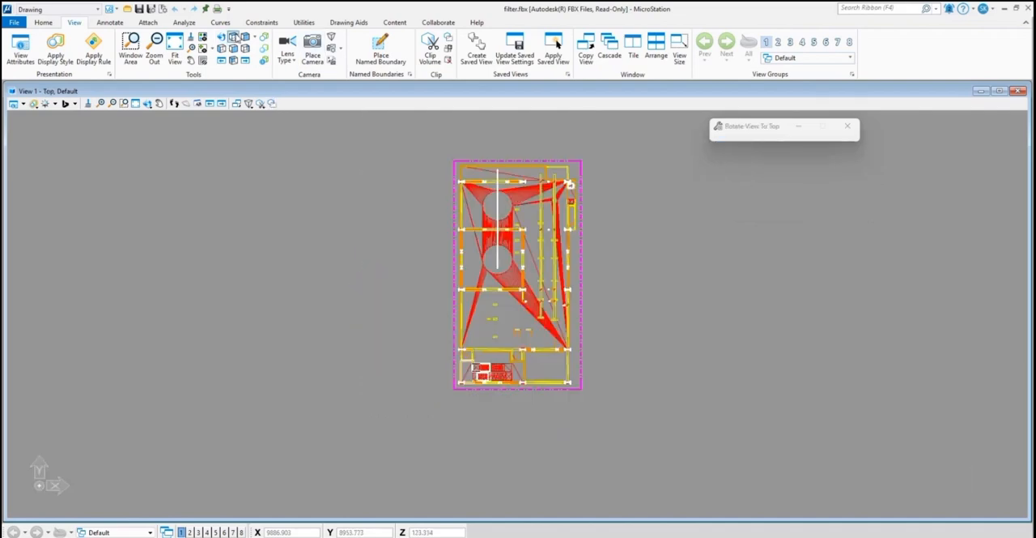
middle_click_drag(627, 261, 612, 295)
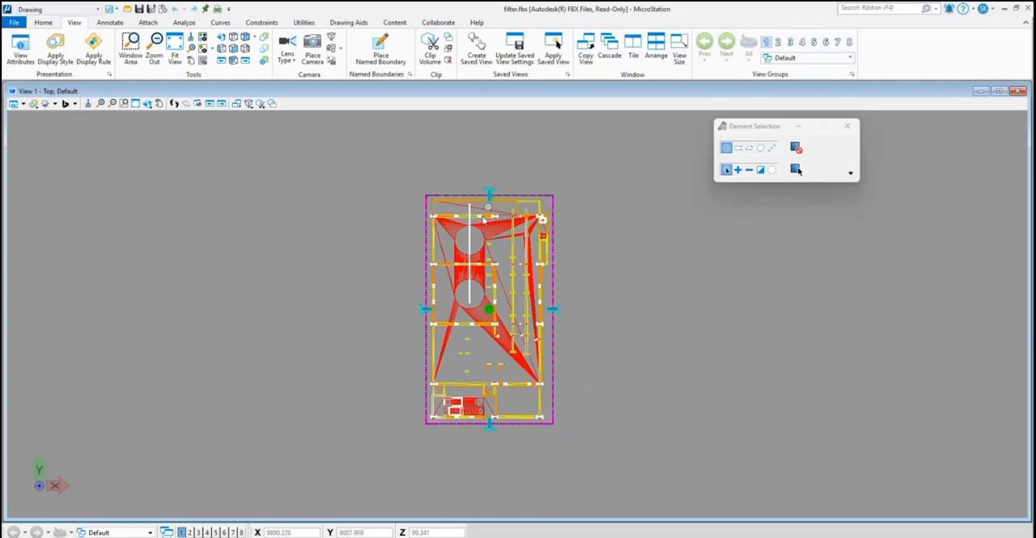
mouse_move(424, 310)
left_mouse_down()
mouse_move(493, 307)
mouse_move(482, 308)
left_mouse_up()
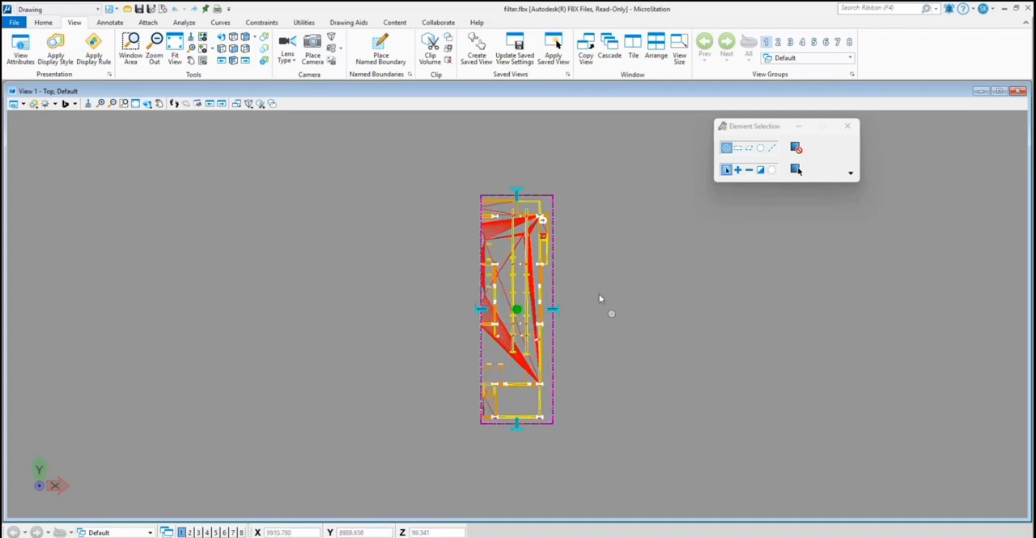
In the Left view, raise the clip volume's upper limit above the top of the structure to restore its full height.
scroll(549, 236, "up", 2)
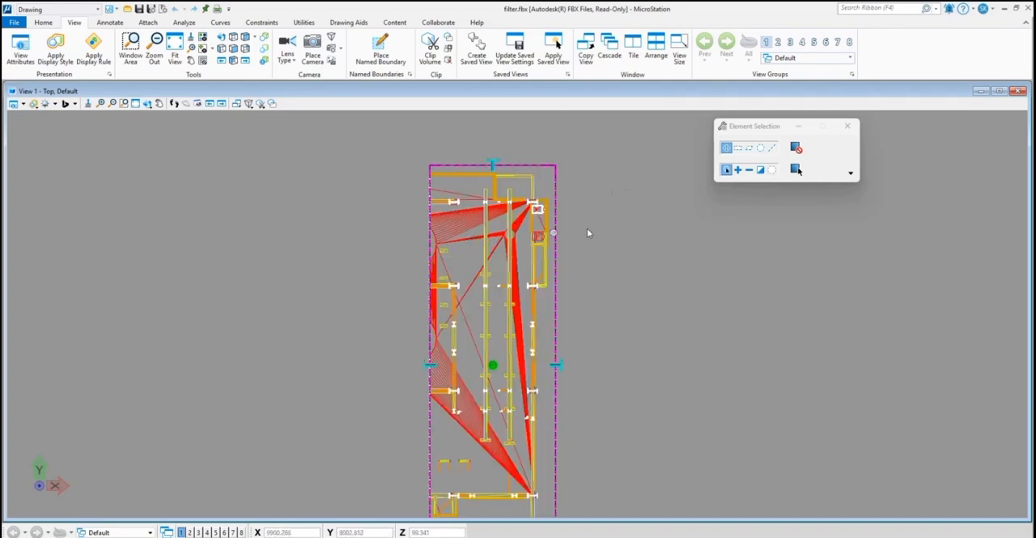
left_click(233, 48)
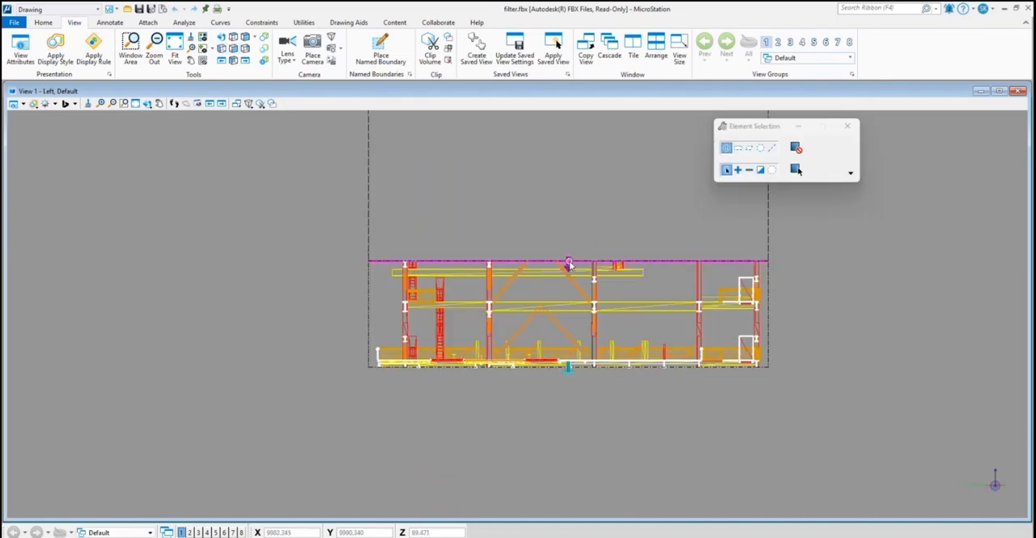
left_click_drag(569, 261, 567, 159)
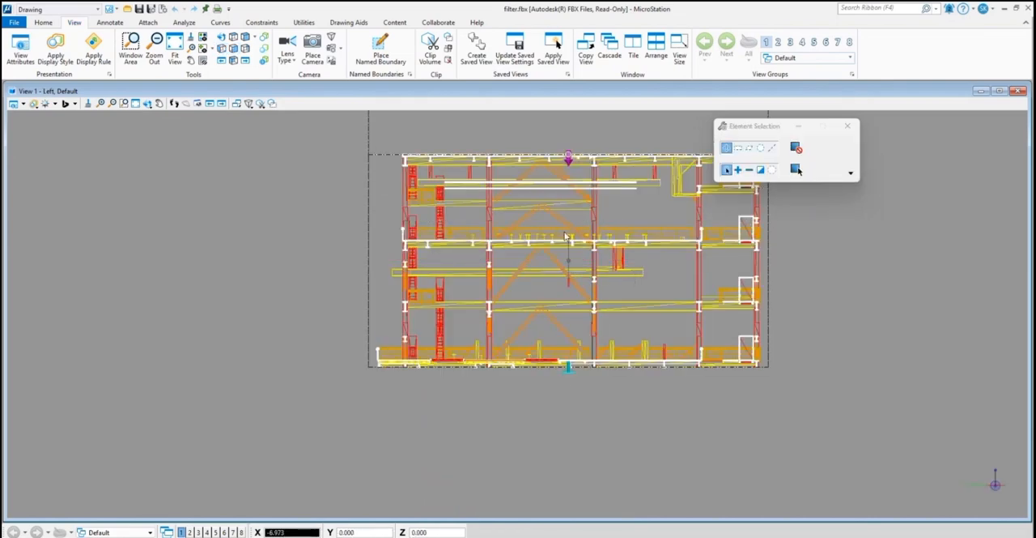
scroll(569, 239, "down", 5)
middle_click_drag(577, 234, 495, 357)
left_click_drag(485, 345, 486, 201)
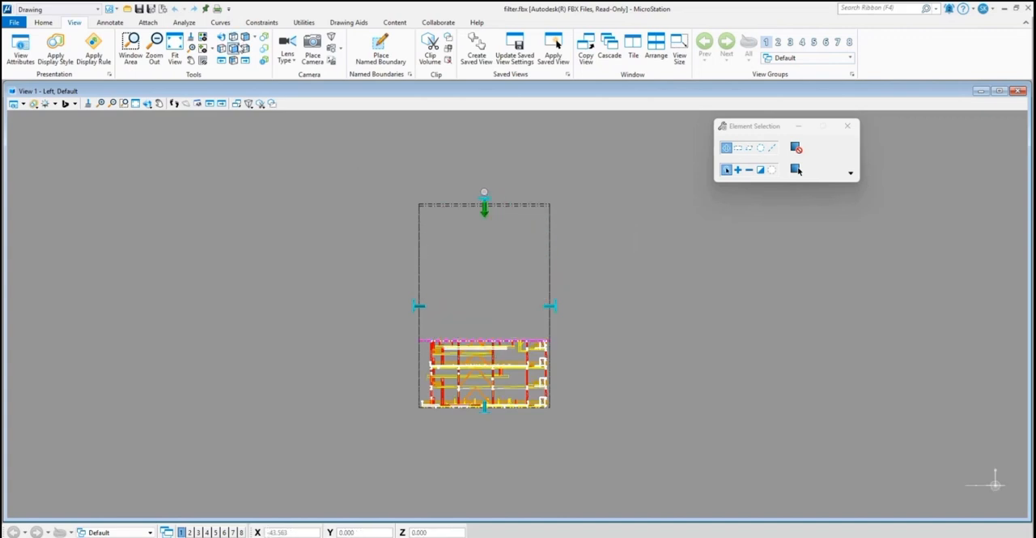
Check the full-height clipped section of the structure in the Isometric view.
left_click(245, 38)
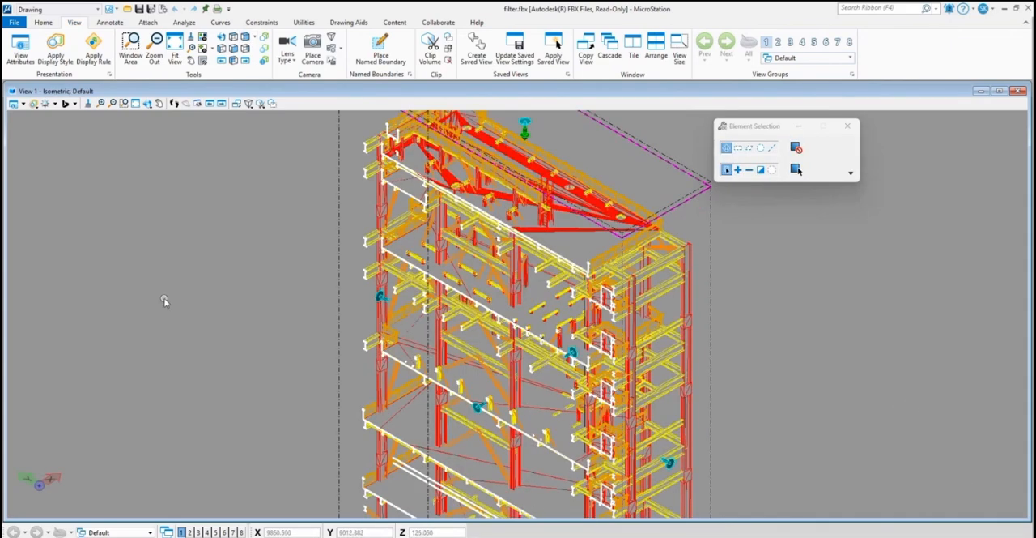
scroll(166, 301, "down", 5)
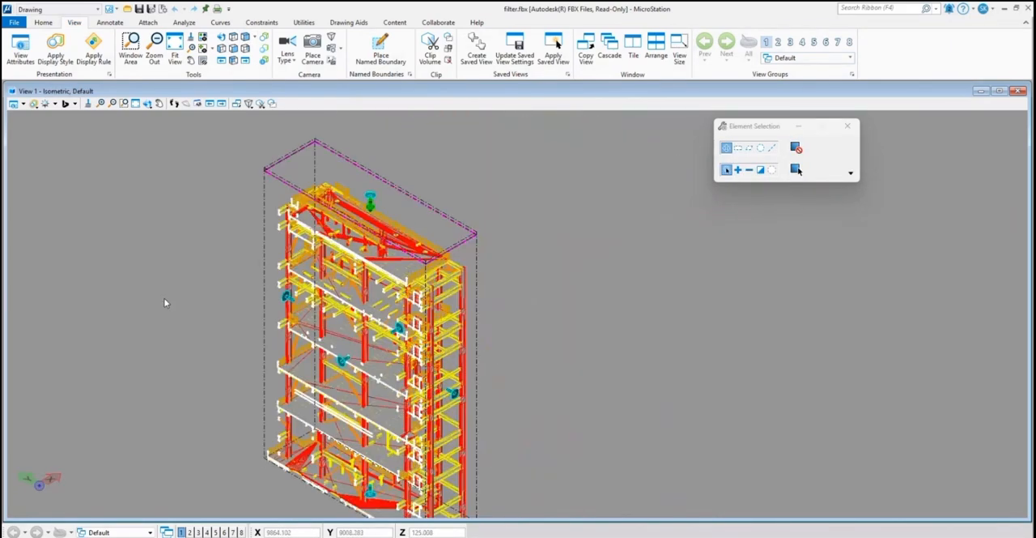
middle_click_drag(321, 413, 427, 406)
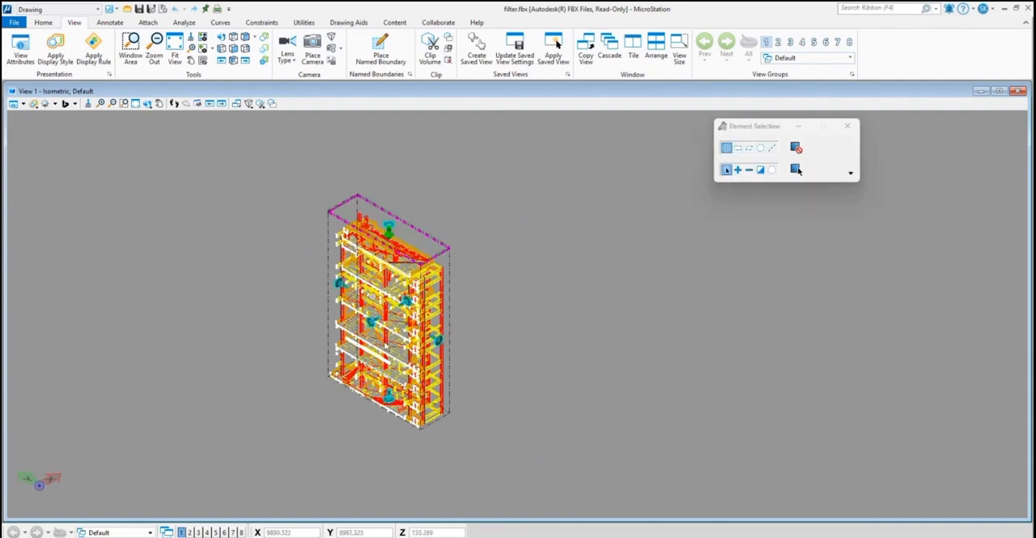